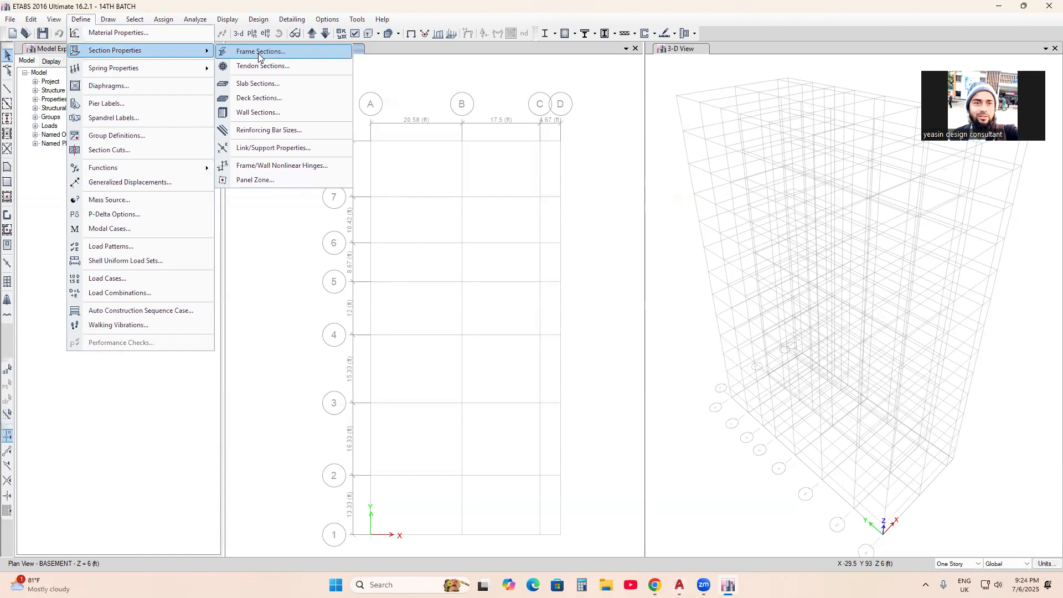
Delete all existing frame section properties in bulk, keeping only W10X12.
{"action": "left_click", "coordinate": [259, 52]}
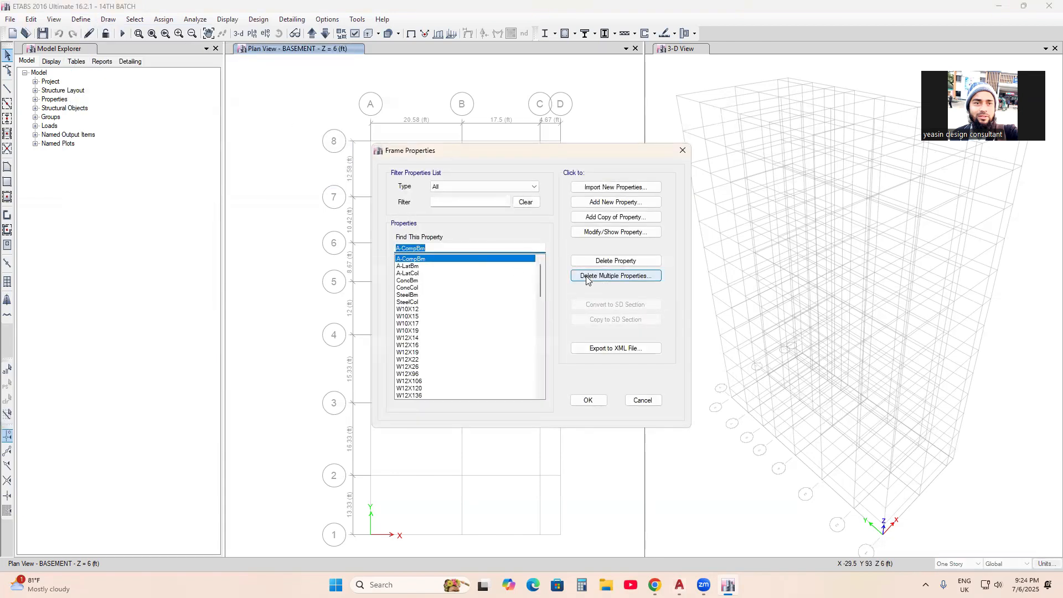
{"action": "left_click", "coordinate": [630, 279]}
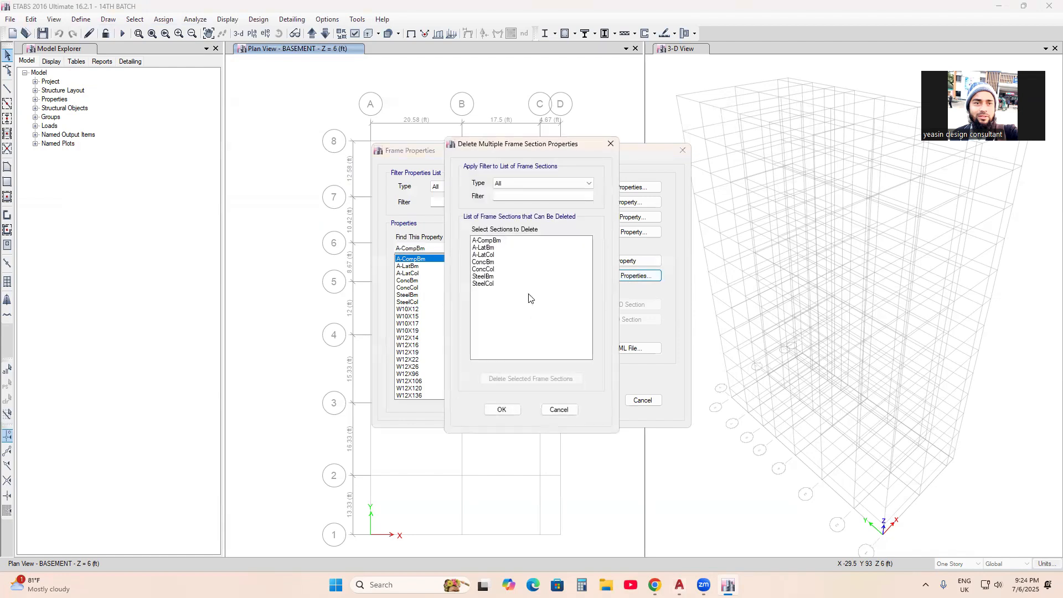
{"action": "left_click_drag", "start_coordinate": [526, 242], "coordinate": [523, 296]}
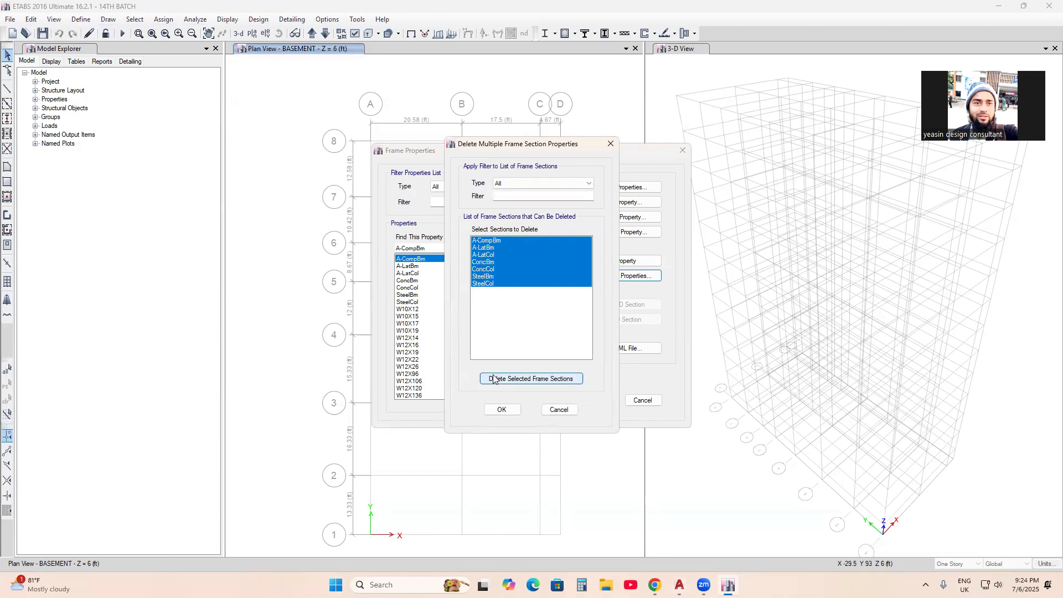
{"action": "left_click", "coordinate": [526, 382]}
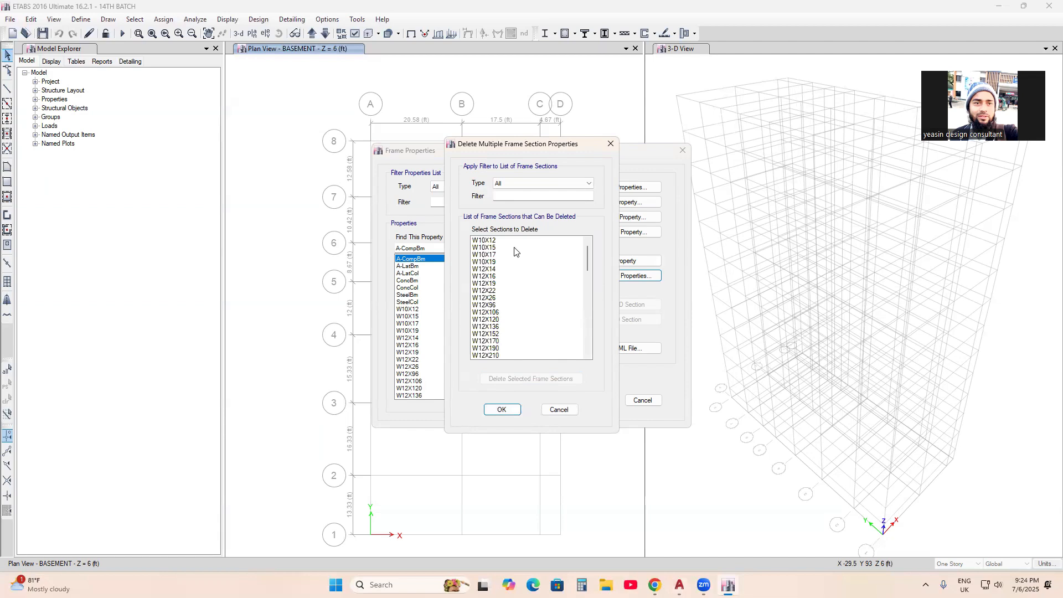
{"action": "left_click_drag", "start_coordinate": [513, 245], "coordinate": [510, 405]}
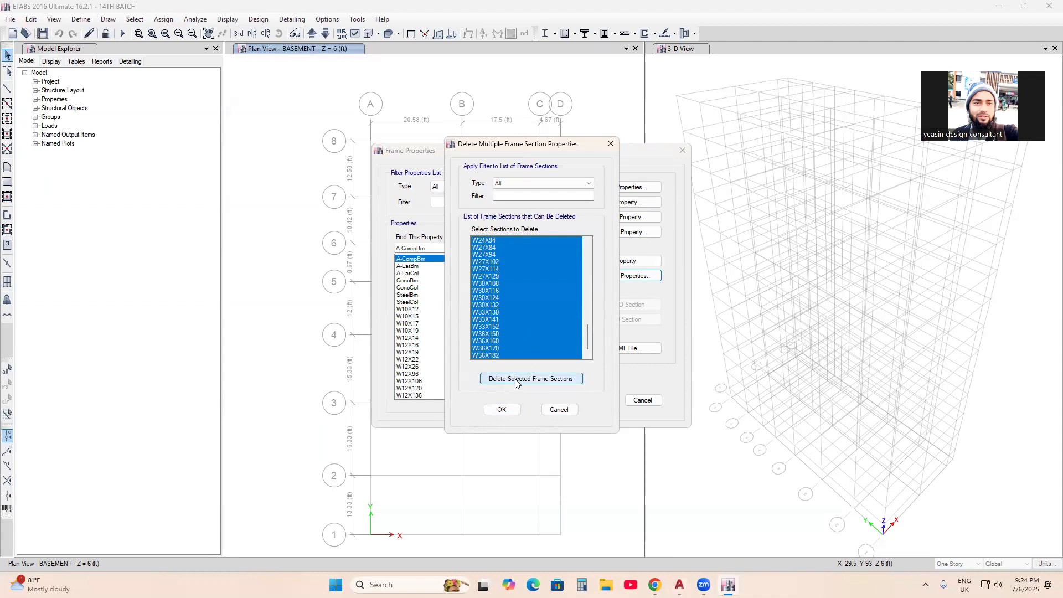
{"action": "left_click", "coordinate": [516, 380]}
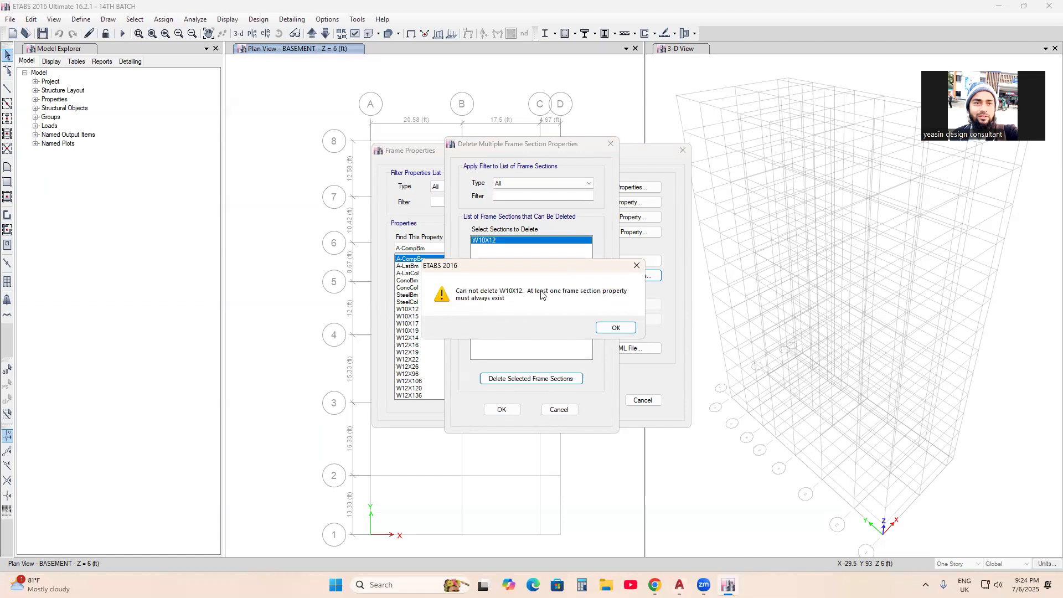
{"action": "left_click", "coordinate": [616, 330]}
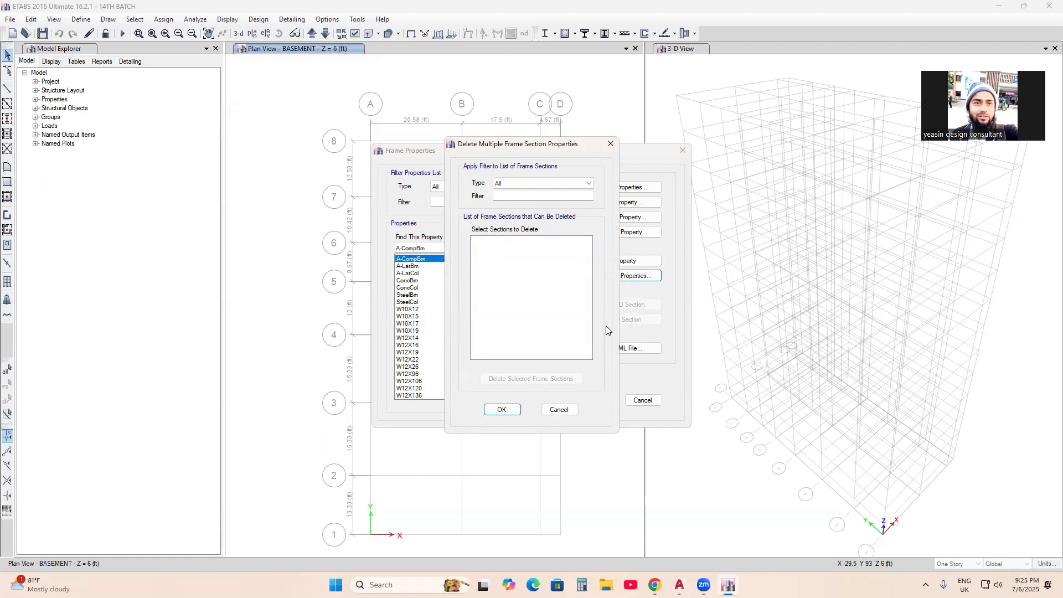
{"action": "left_click", "coordinate": [504, 411]}
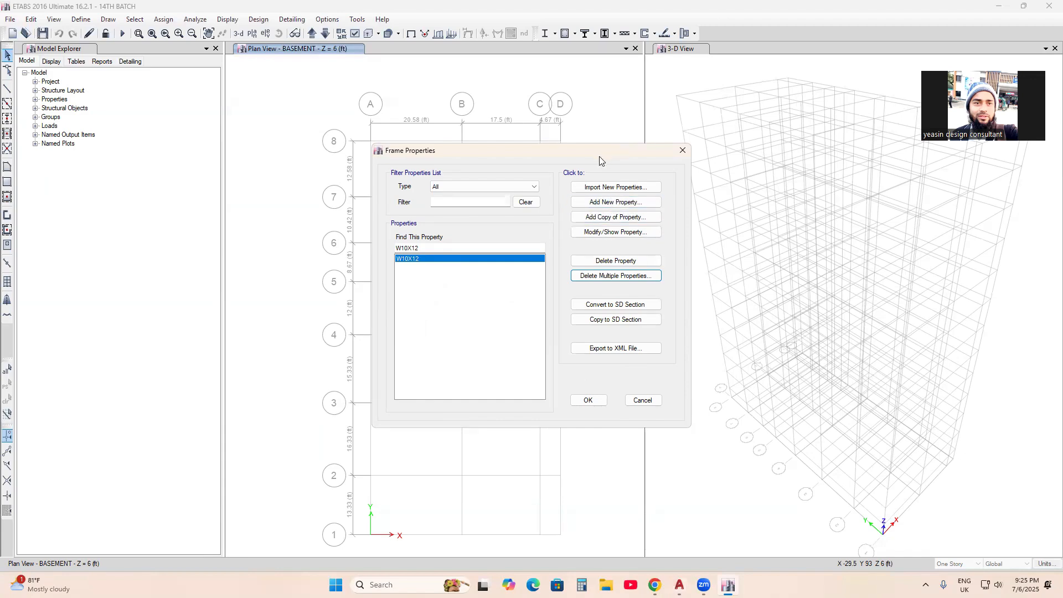
Add a new rectangular concrete frame section and begin its property name with "C1=".
{"action": "left_click_drag", "start_coordinate": [599, 156], "coordinate": [508, 111]}
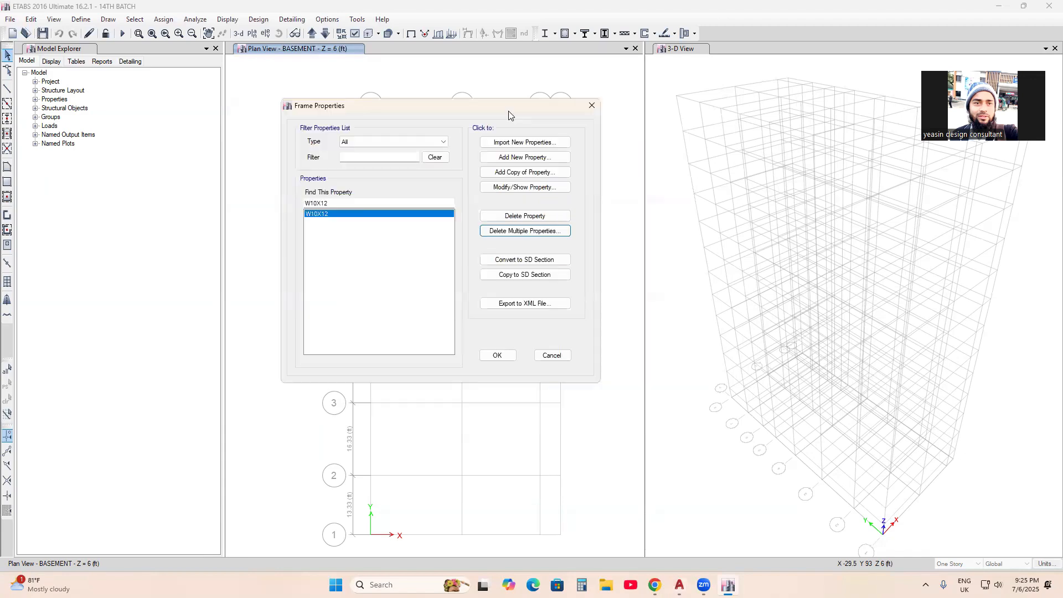
{"action": "left_click", "coordinate": [522, 160]}
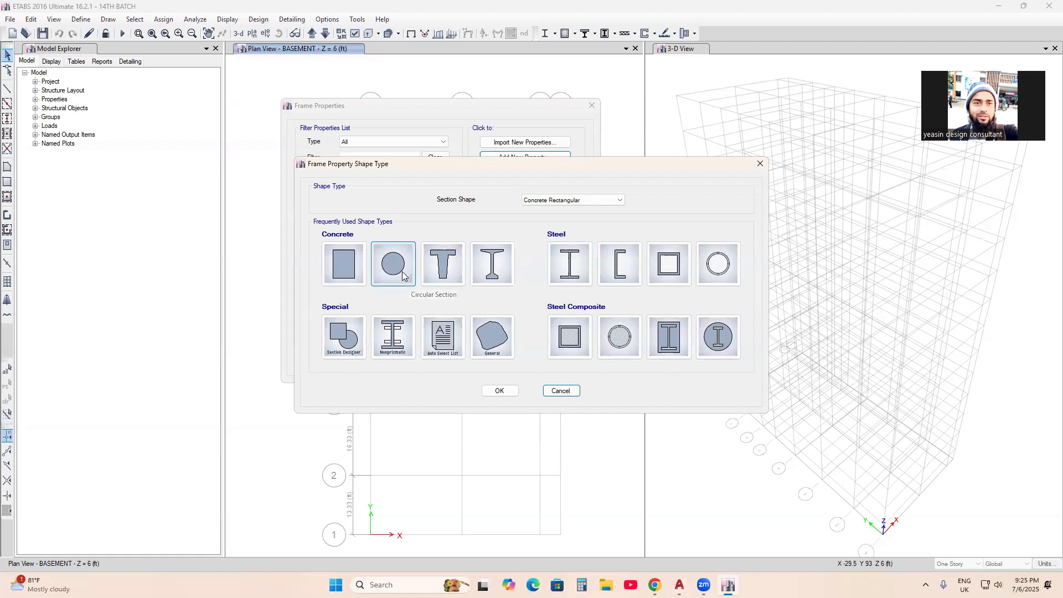
{"action": "left_click", "coordinate": [344, 267]}
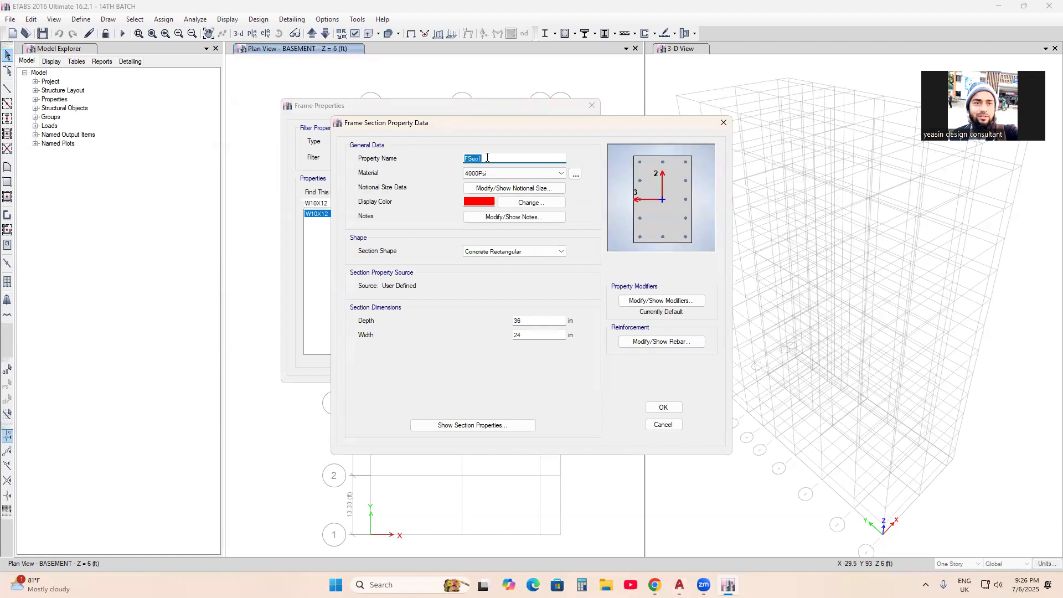
{"action": "type", "text": "c"}
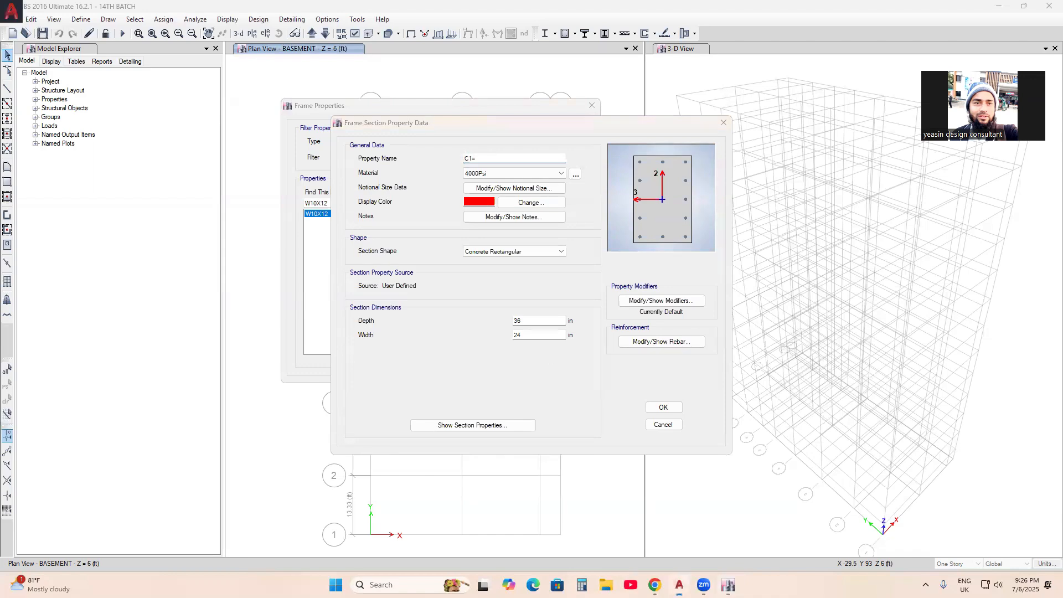
Switch to AutoCAD and examine the column layout, grid lines and spacings on the B+G+11TH floor plan.
{"action": "left_click", "coordinate": [679, 585]}
{"action": "scroll", "coordinate": [580, 317], "scroll_direction": "up", "scroll_amount": 3}
{"action": "scroll", "coordinate": [492, 349], "scroll_direction": "up", "scroll_amount": 4}
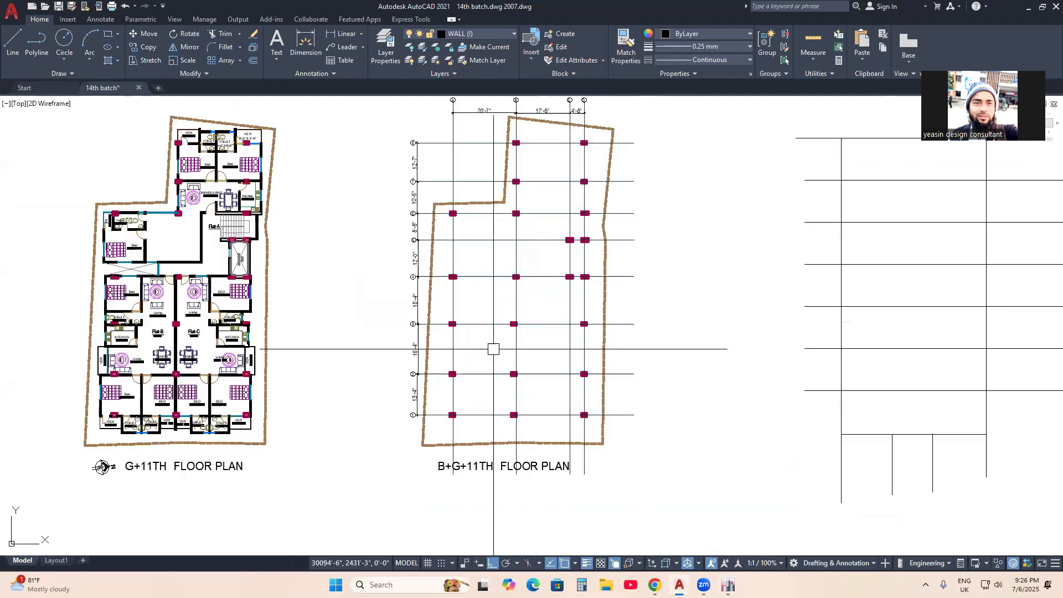
{"action": "scroll", "coordinate": [565, 365], "scroll_direction": "down", "scroll_amount": 4}
{"action": "scroll", "coordinate": [492, 434], "scroll_direction": "up", "scroll_amount": 2}
{"action": "scroll", "coordinate": [491, 435], "scroll_direction": "up", "scroll_amount": 3}
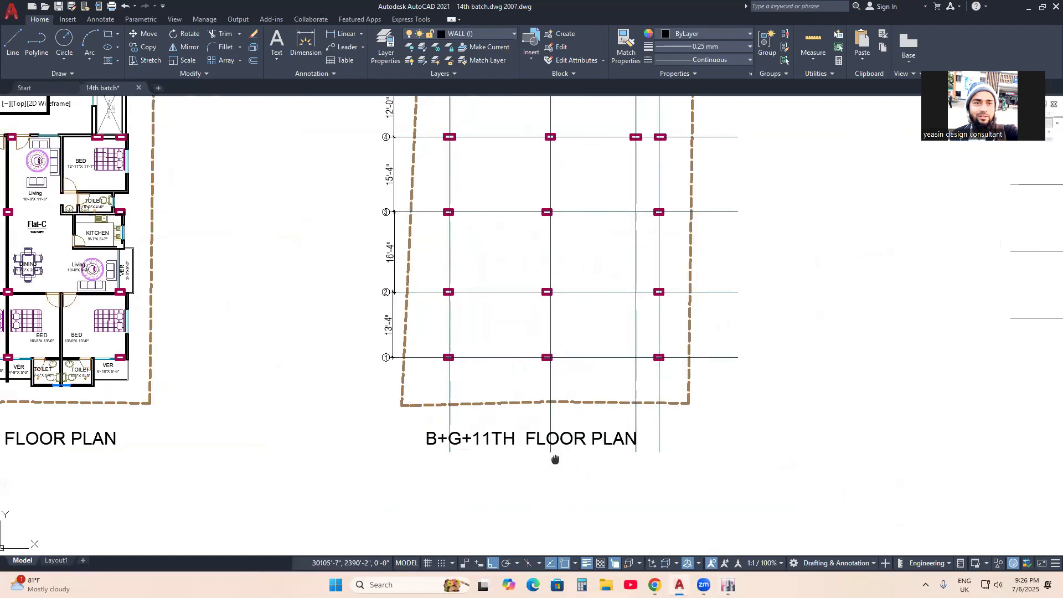
{"action": "scroll", "coordinate": [498, 443], "scroll_direction": "down", "scroll_amount": 4}
{"action": "scroll", "coordinate": [493, 422], "scroll_direction": "up", "scroll_amount": 1}
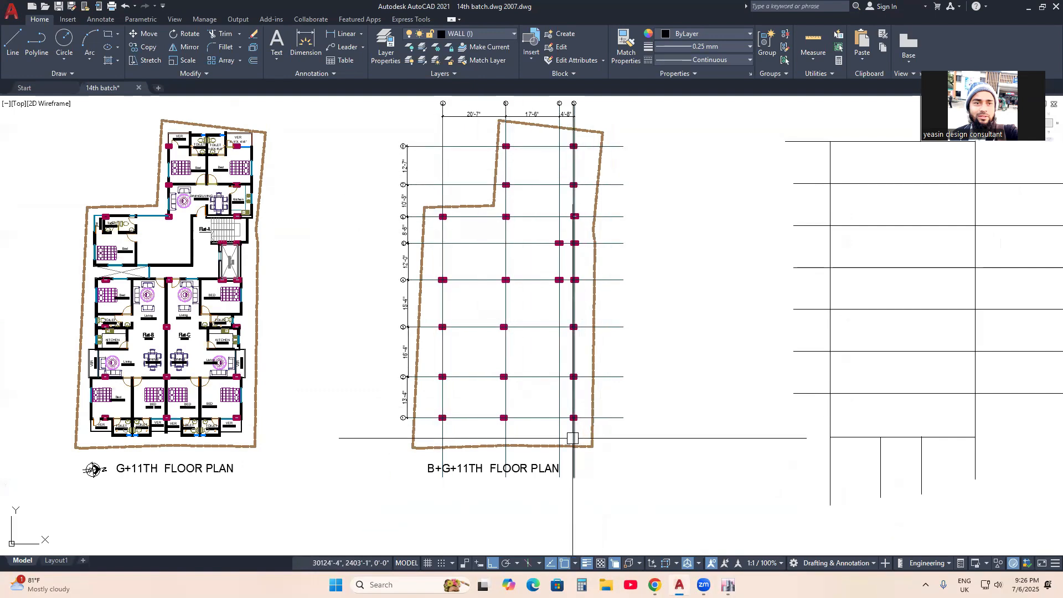
{"action": "scroll", "coordinate": [421, 422], "scroll_direction": "up", "scroll_amount": 2}
{"action": "scroll", "coordinate": [437, 422], "scroll_direction": "down", "scroll_amount": 3}
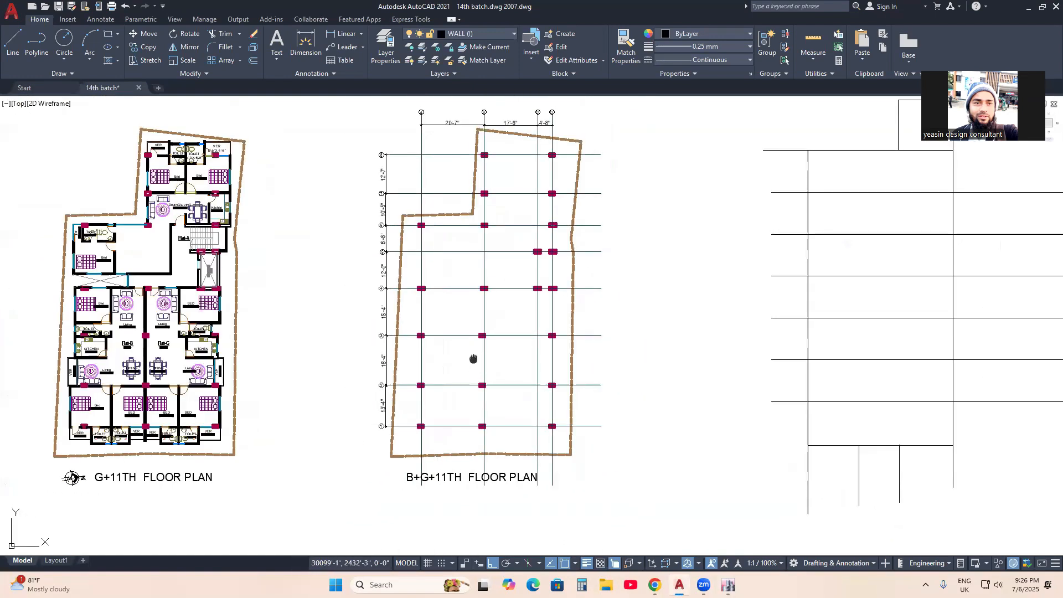
{"action": "scroll", "coordinate": [435, 255], "scroll_direction": "up", "scroll_amount": 3}
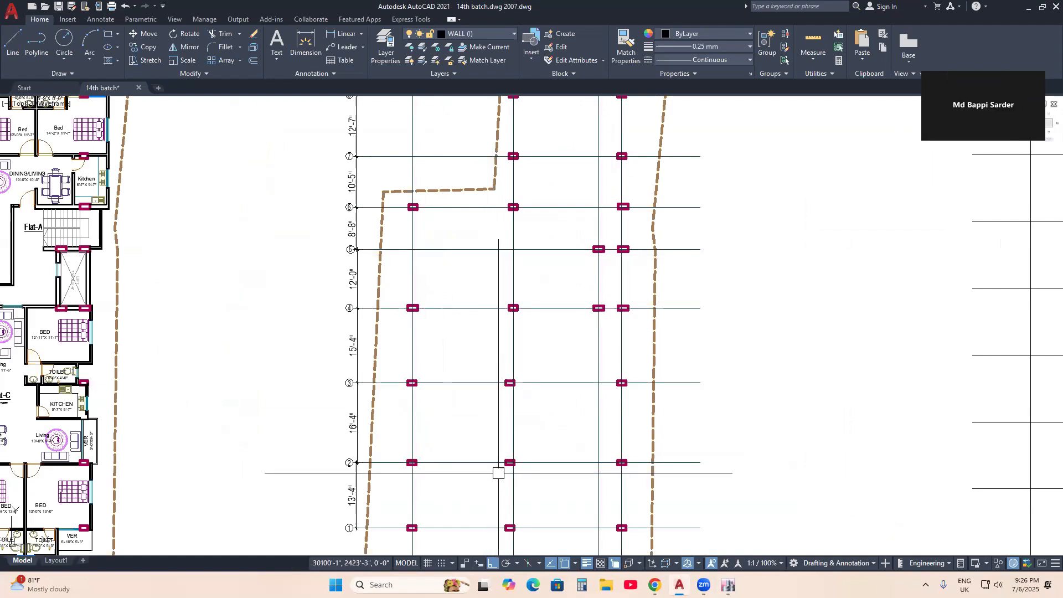
{"action": "middle_click_drag", "start_coordinate": [498, 473], "coordinate": [498, 438]}
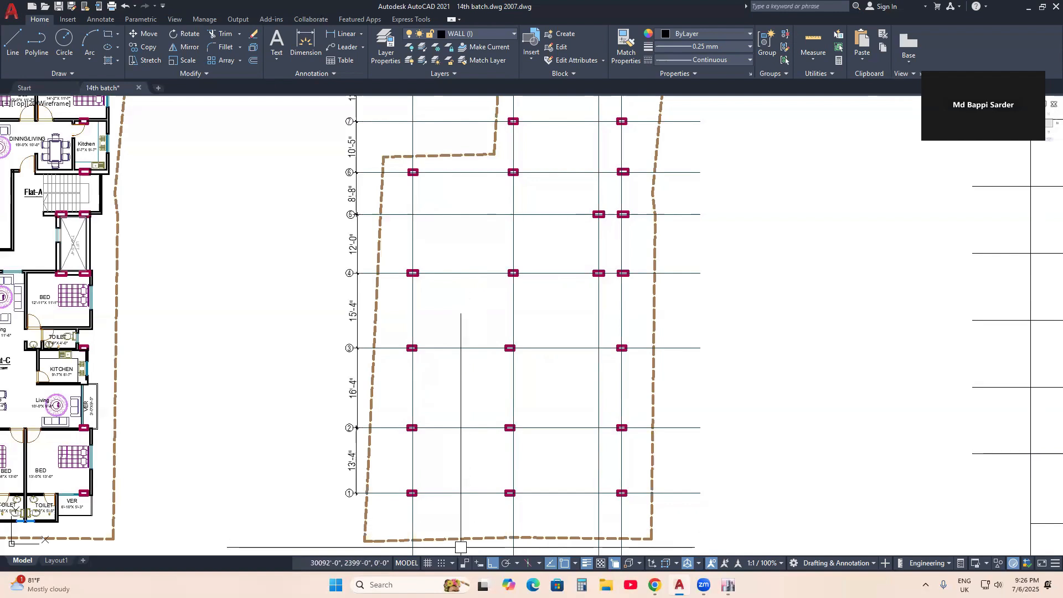
{"action": "scroll", "coordinate": [509, 407], "scroll_direction": "down", "scroll_amount": 2}
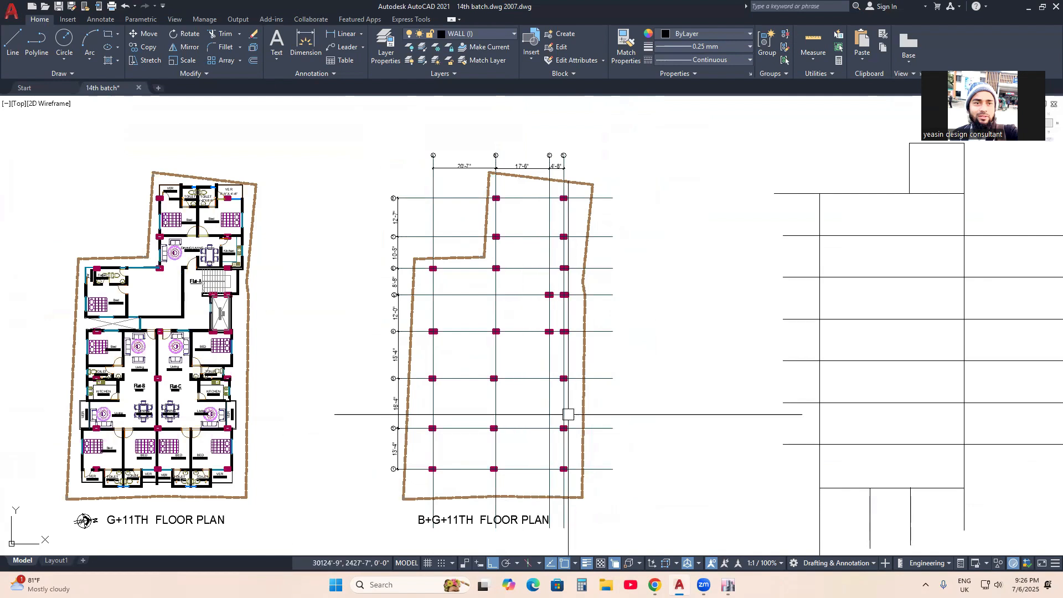
{"action": "scroll", "coordinate": [646, 393], "scroll_direction": "down", "scroll_amount": 2}
{"action": "scroll", "coordinate": [536, 356], "scroll_direction": "up", "scroll_amount": 2}
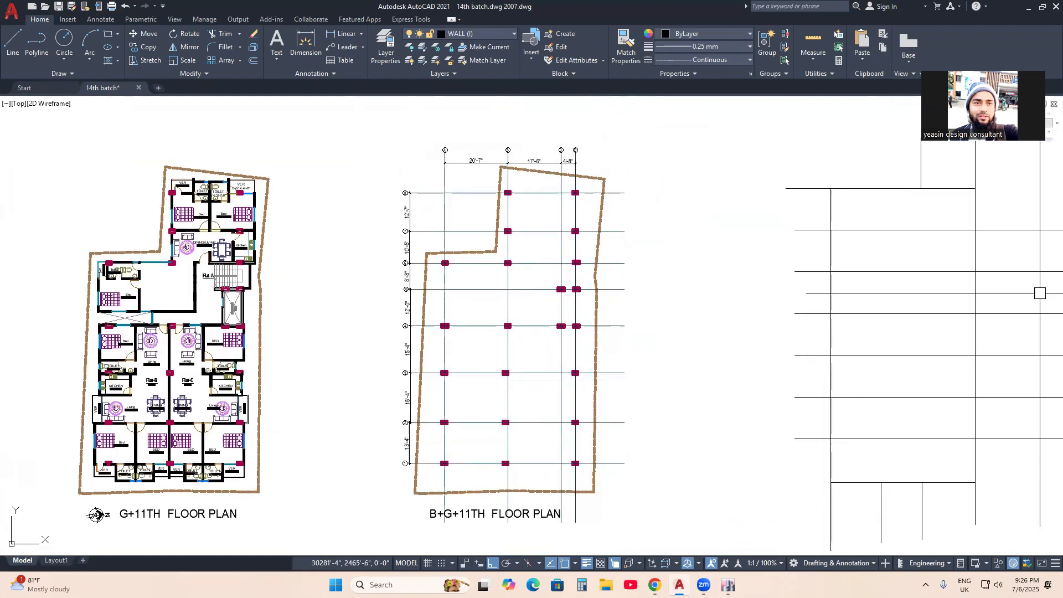
{"action": "middle_click_drag", "start_coordinate": [460, 338], "coordinate": [467, 302]}
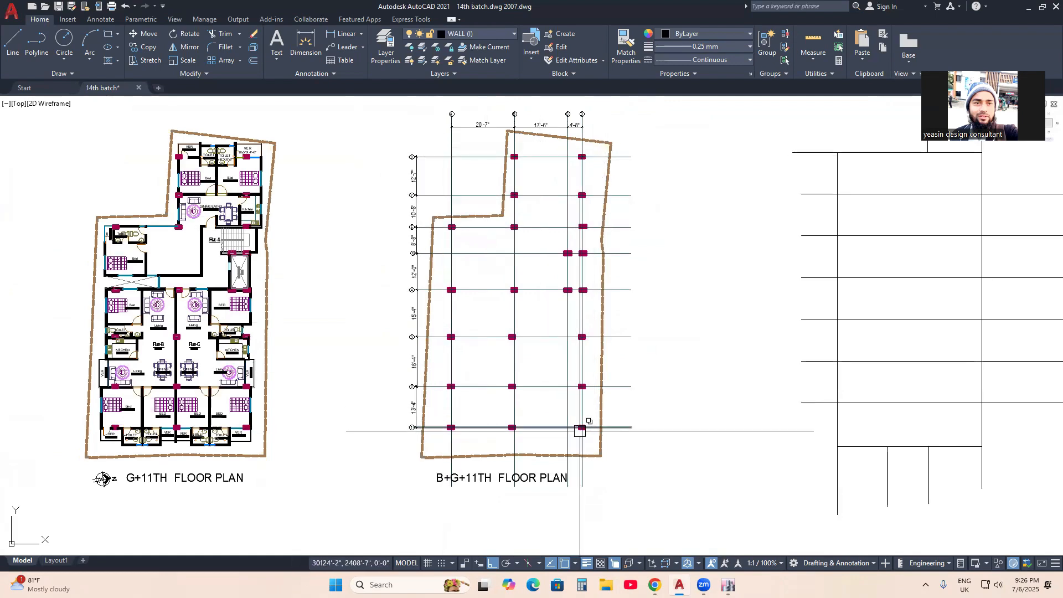
{"action": "middle_click_drag", "start_coordinate": [691, 130], "coordinate": [684, 161]}
{"action": "scroll", "coordinate": [508, 145], "scroll_direction": "up", "scroll_amount": 4}
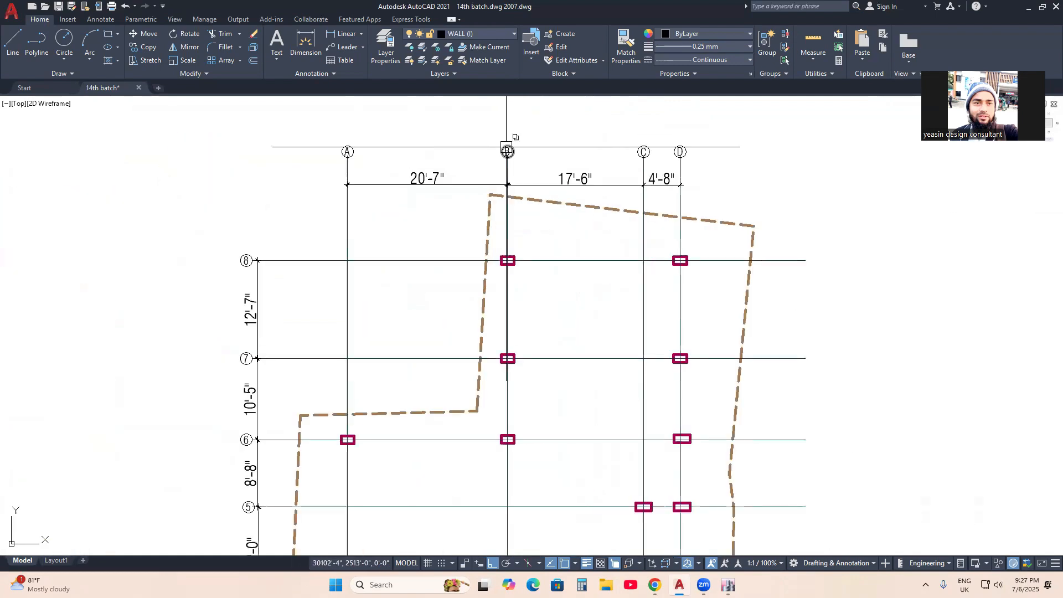
{"action": "scroll", "coordinate": [507, 151], "scroll_direction": "down", "scroll_amount": 2}
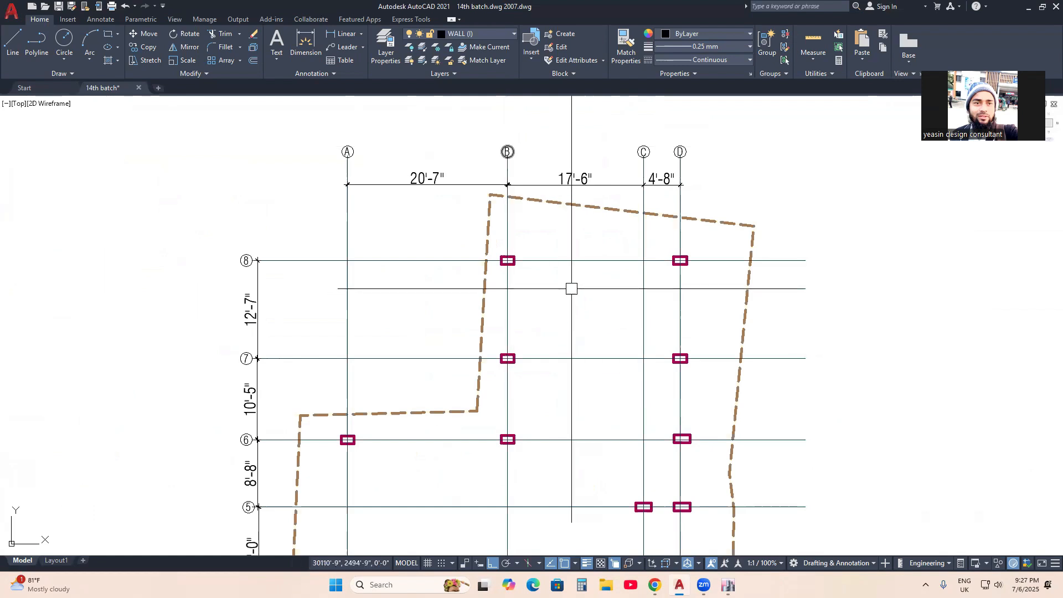
{"action": "scroll", "coordinate": [570, 288], "scroll_direction": "down", "scroll_amount": 2}
{"action": "middle_click_drag", "start_coordinate": [434, 410], "coordinate": [452, 276]}
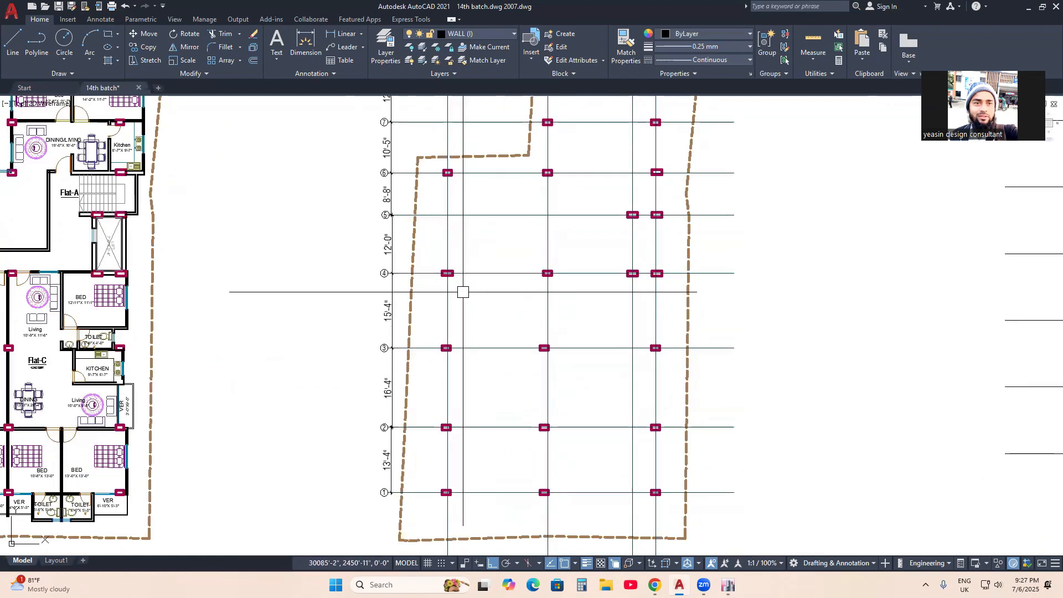
{"action": "scroll", "coordinate": [464, 290], "scroll_direction": "down", "scroll_amount": 2}
{"action": "scroll", "coordinate": [508, 291], "scroll_direction": "up", "scroll_amount": 2}
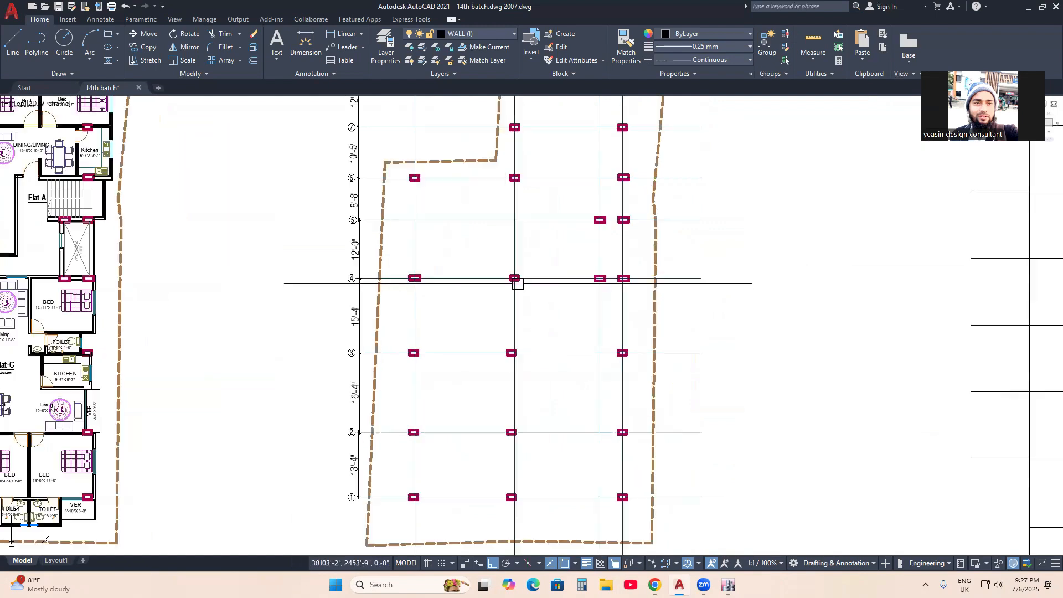
{"action": "scroll", "coordinate": [515, 293], "scroll_direction": "down", "scroll_amount": 2}
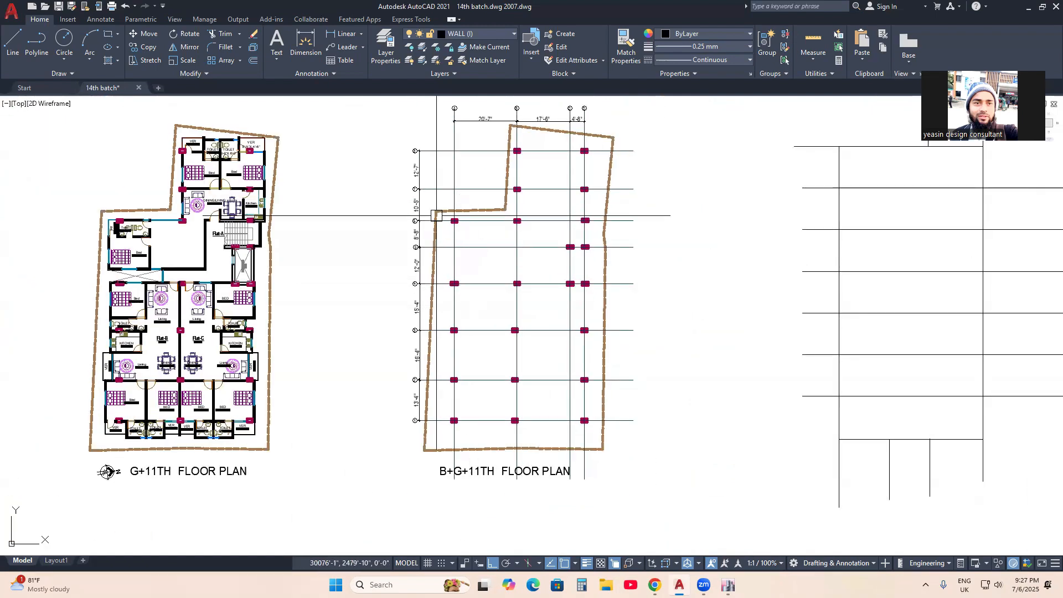
{"action": "middle_click_drag", "start_coordinate": [568, 248], "coordinate": [568, 252]}
{"action": "scroll", "coordinate": [568, 252], "scroll_direction": "up", "scroll_amount": 2}
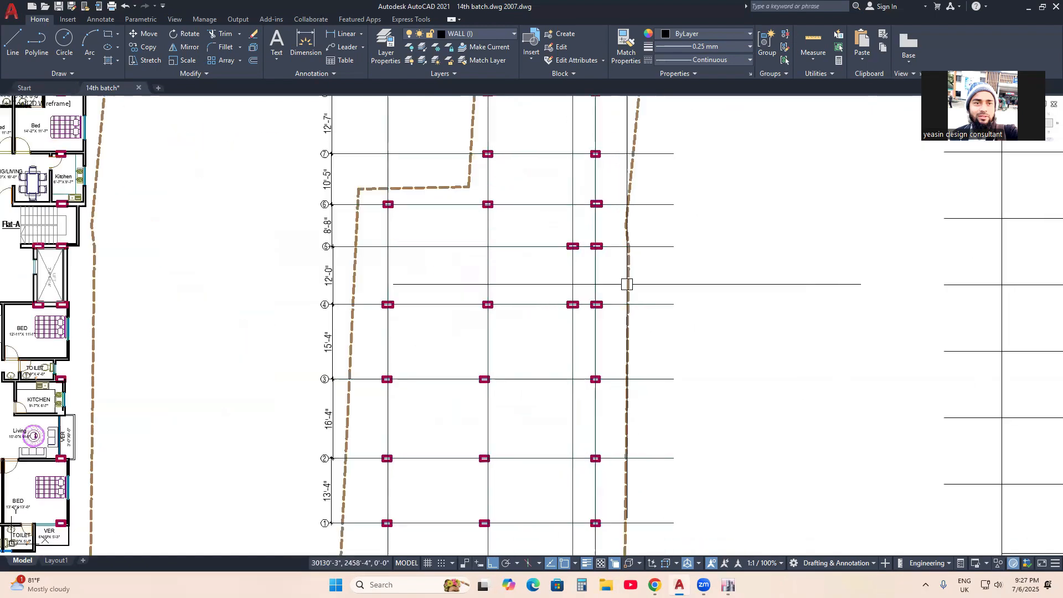
{"action": "scroll", "coordinate": [657, 281], "scroll_direction": "down", "scroll_amount": 2}
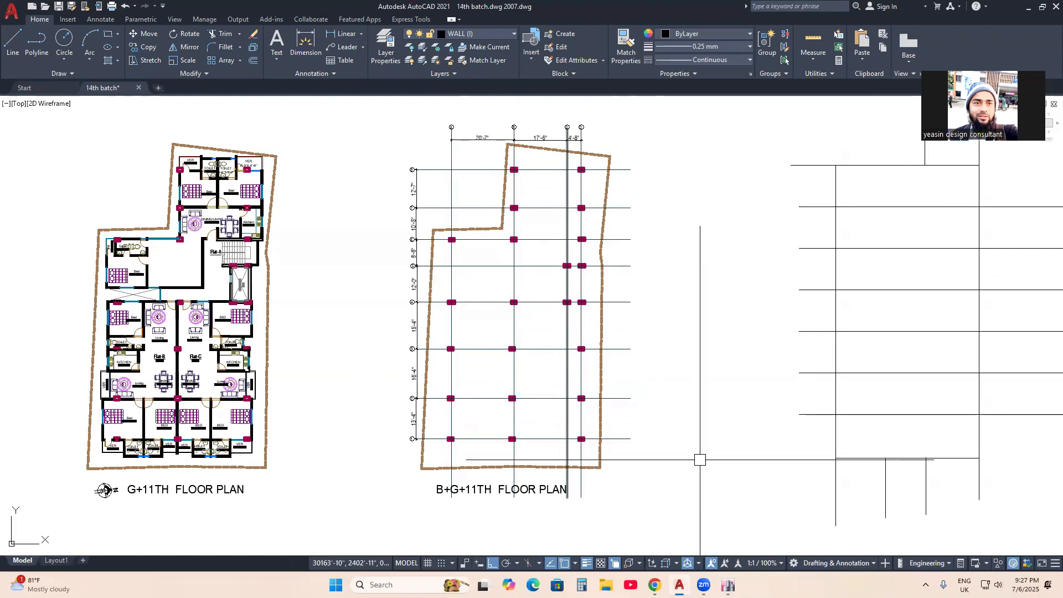
Switch back to ETABS, complete the section name as C1=12X24 and set its material to STONE=3000Psi.
{"action": "left_click", "coordinate": [728, 585]}
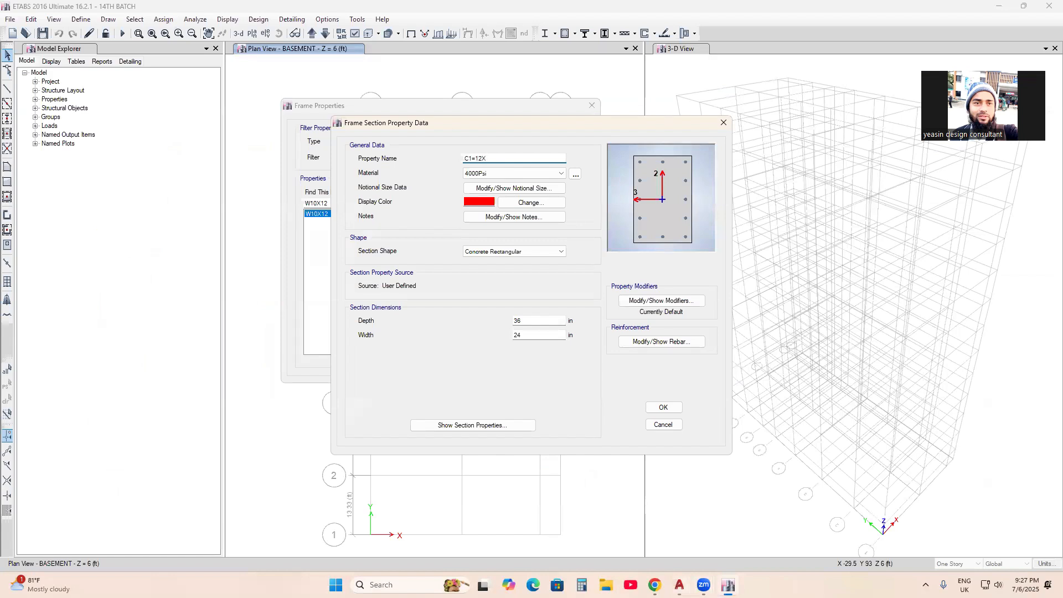
{"action": "left_click", "coordinate": [489, 178]}
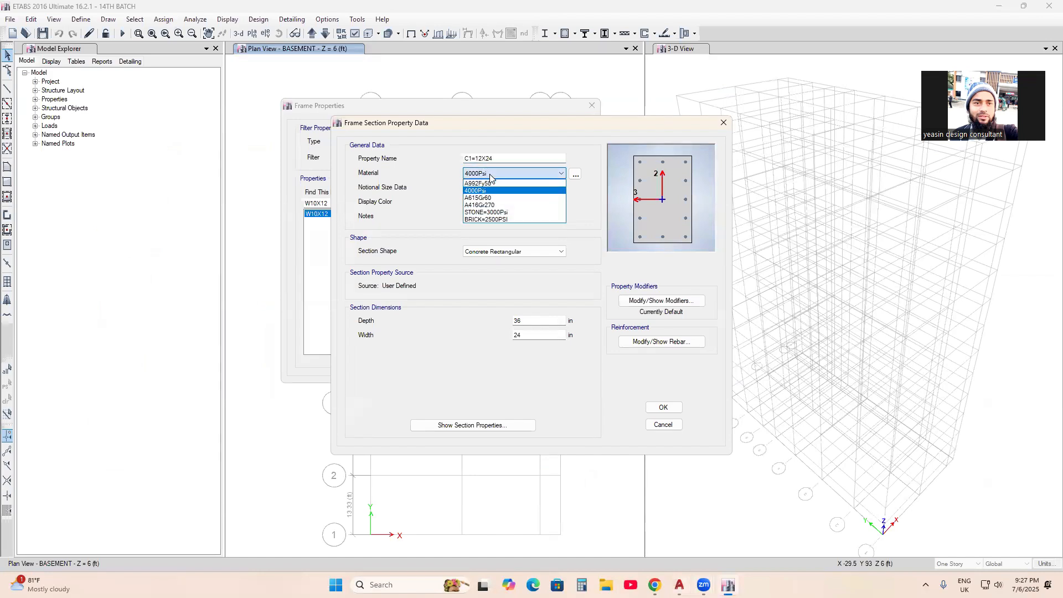
{"action": "left_click", "coordinate": [479, 213]}
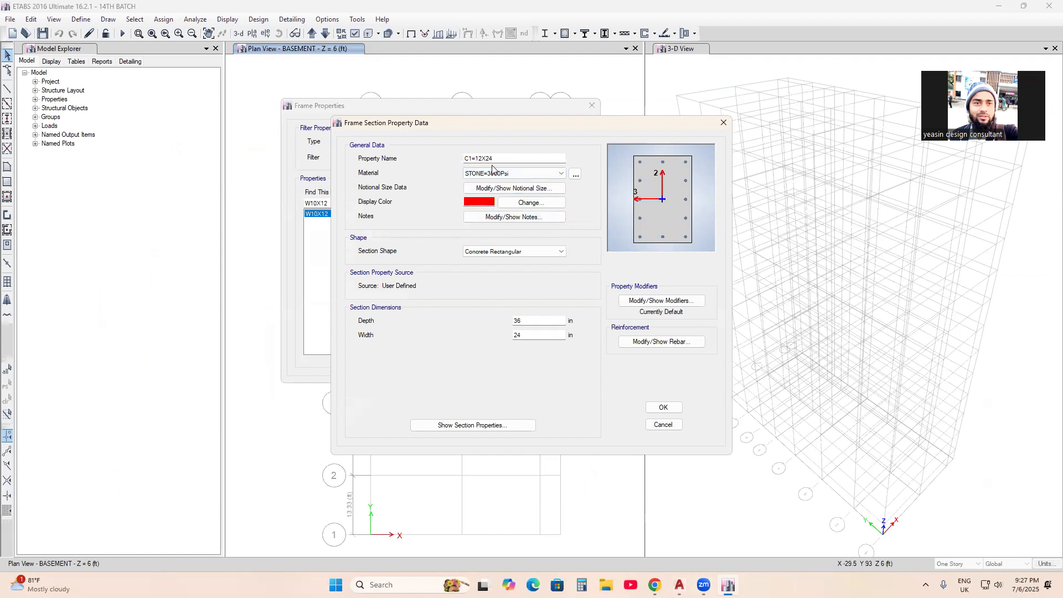
Set the section's display color to blue and its dimensions to 24 in depth and 12 in width.
{"action": "left_click", "coordinate": [485, 203]}
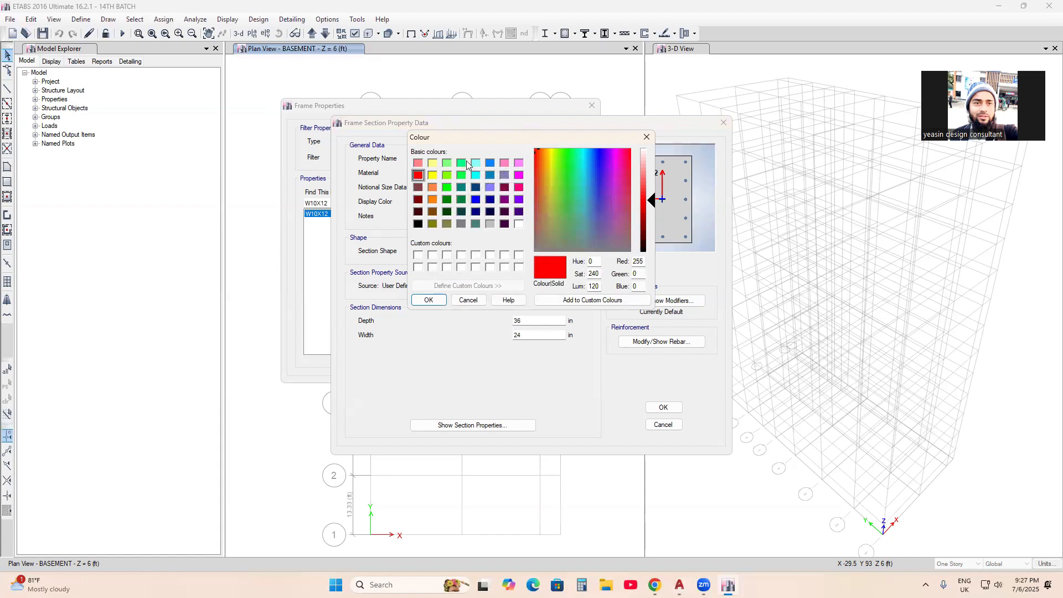
{"action": "left_click", "coordinate": [435, 302]}
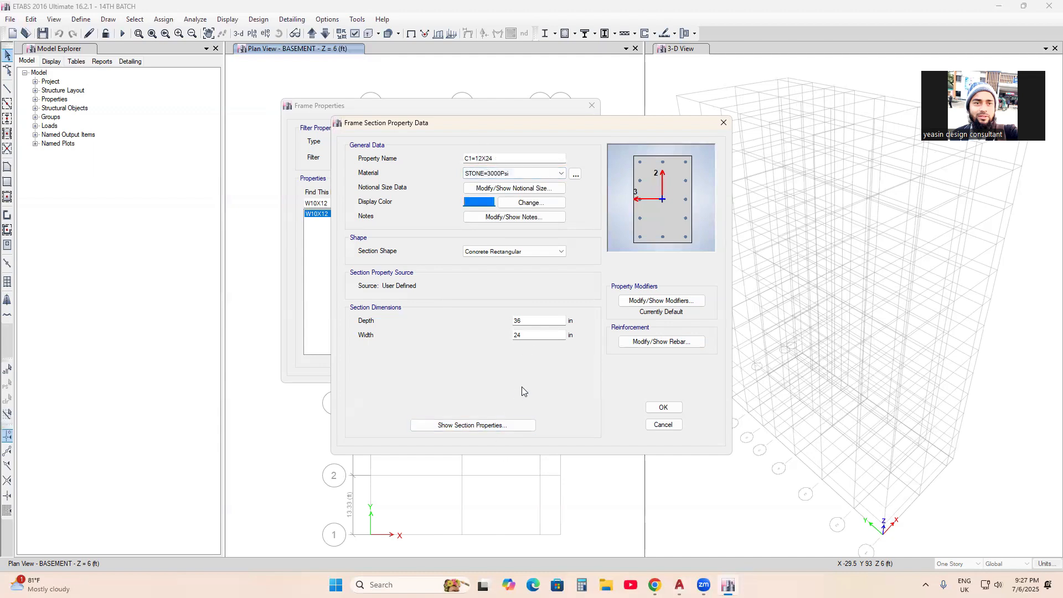
{"action": "left_click", "coordinate": [531, 339]}
{"action": "double_click", "coordinate": [528, 320]}
{"action": "key", "text": "BackSpace"}
{"action": "type", "text": "2"}
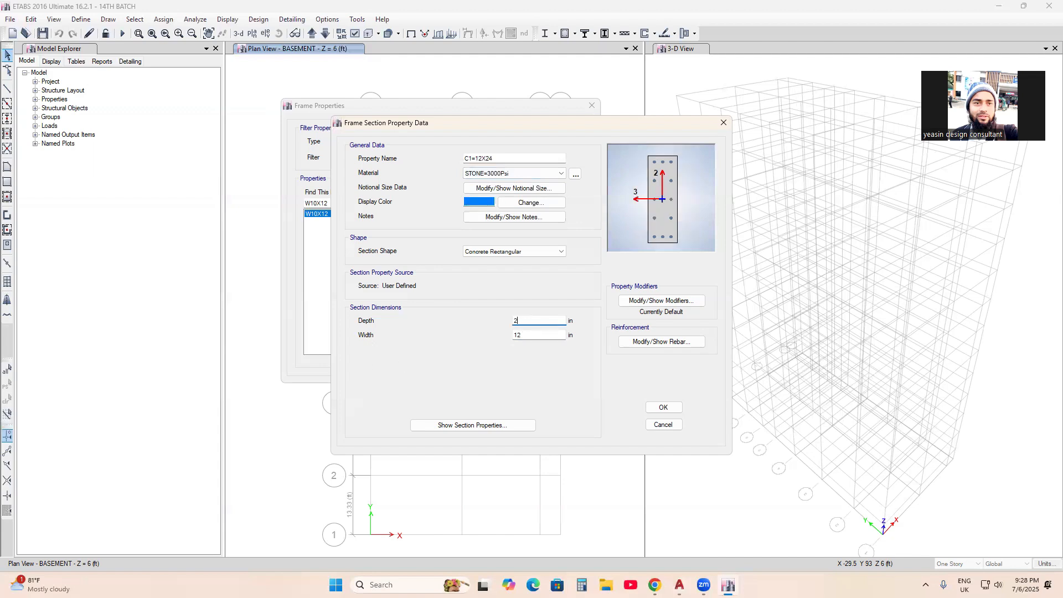
{"action": "type", "text": "4"}
Open the C1=12X24 rebar data and set reinforcement to be checked, with 4 longitudinal bars along the 3-dir face and 6 along the 2-dir face.
{"action": "left_click", "coordinate": [657, 343]}
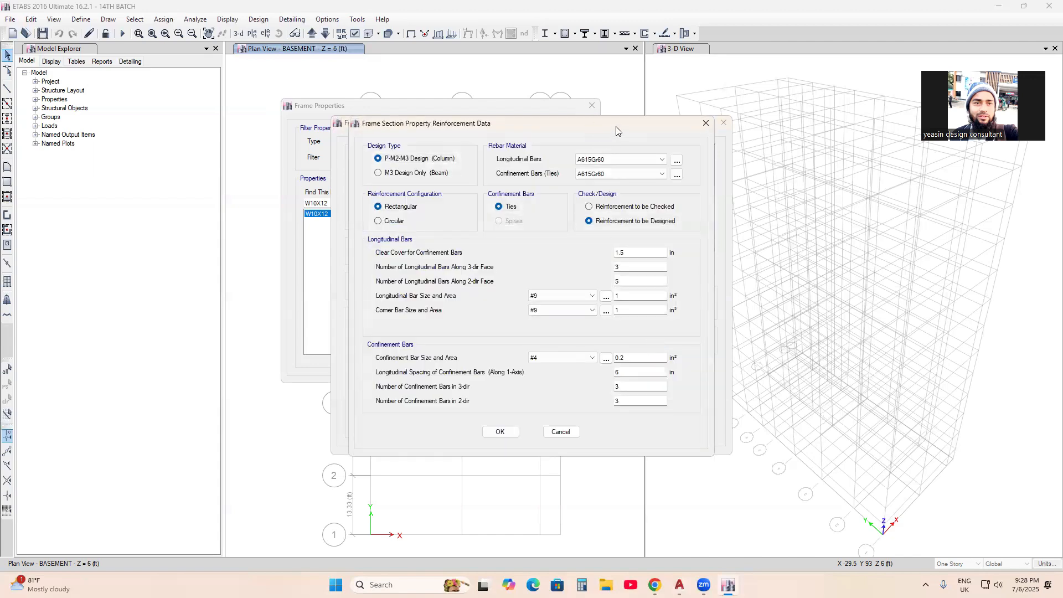
{"action": "left_click_drag", "start_coordinate": [617, 131], "coordinate": [375, 118]}
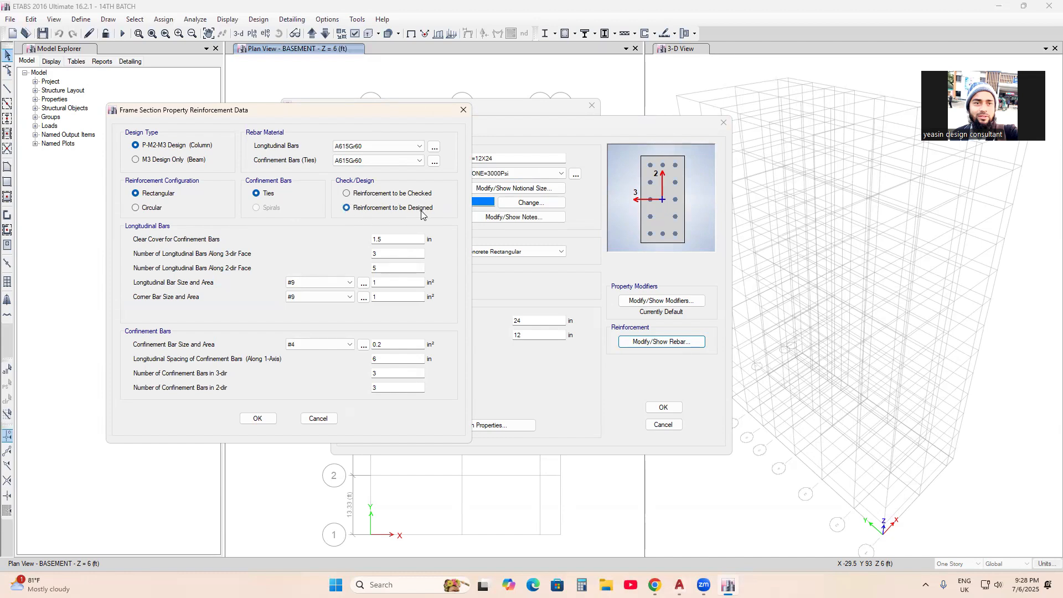
{"action": "left_click", "coordinate": [347, 194]}
{"action": "left_click", "coordinate": [381, 254]}
{"action": "left_click", "coordinate": [378, 266]}
Set the longitudinal bar size to #5 and the corner bar size to #6.
{"action": "left_click", "coordinate": [329, 283]}
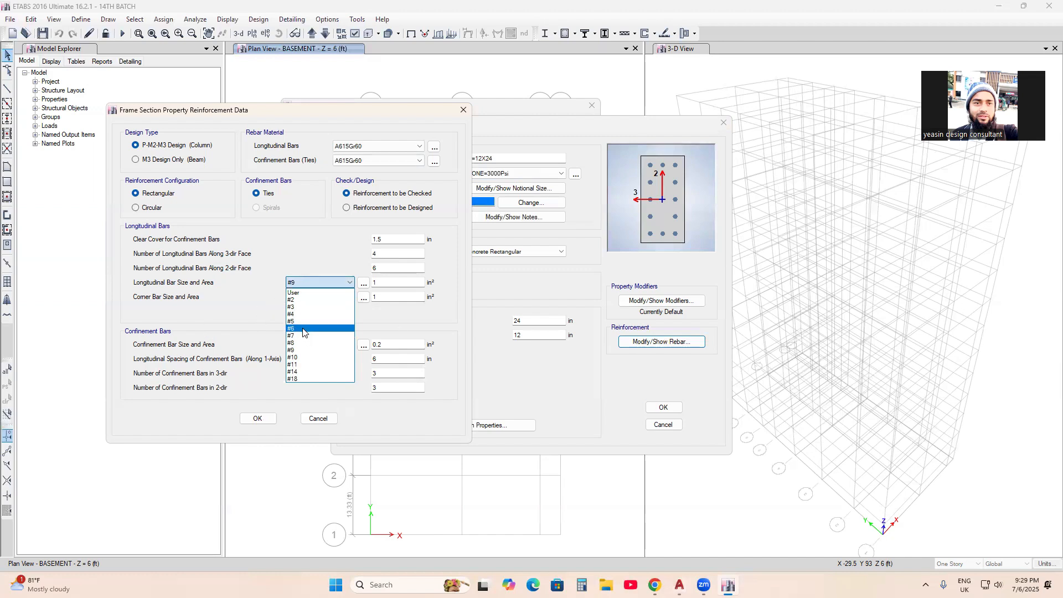
{"action": "left_click", "coordinate": [299, 321]}
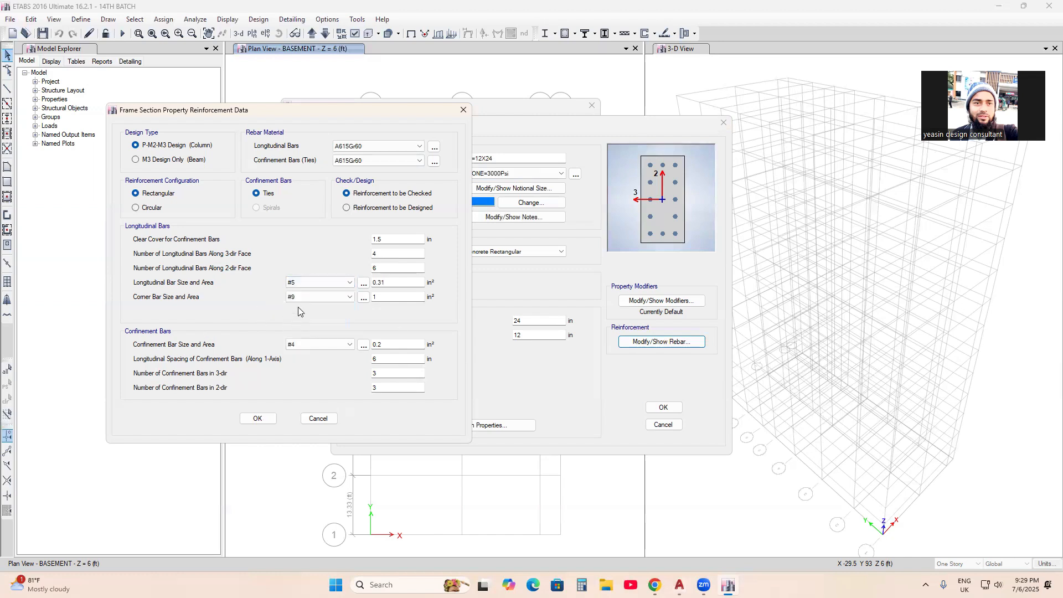
{"action": "left_click", "coordinate": [313, 283]}
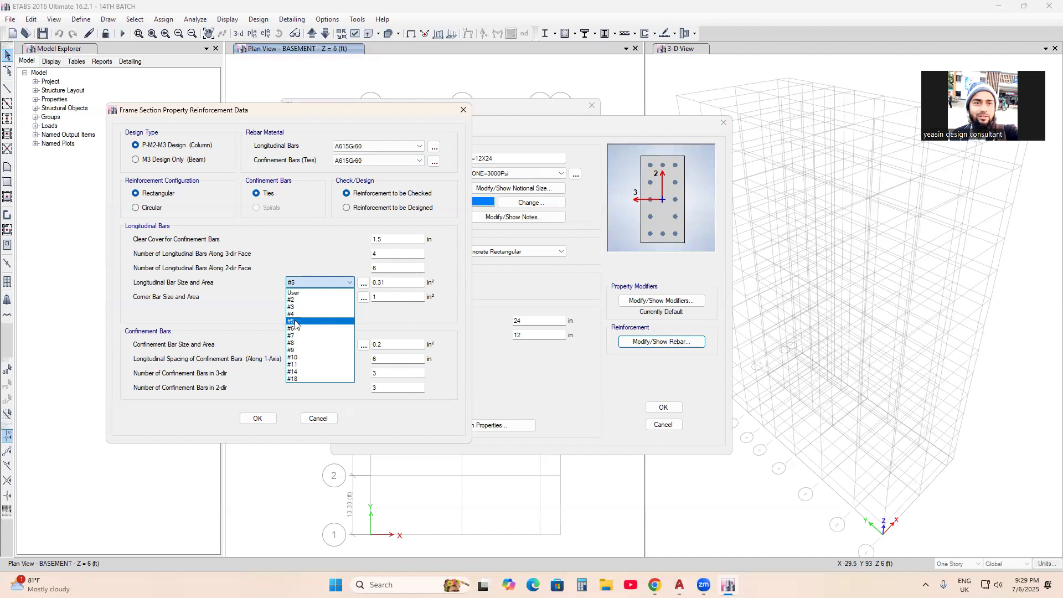
{"action": "left_click", "coordinate": [295, 322]}
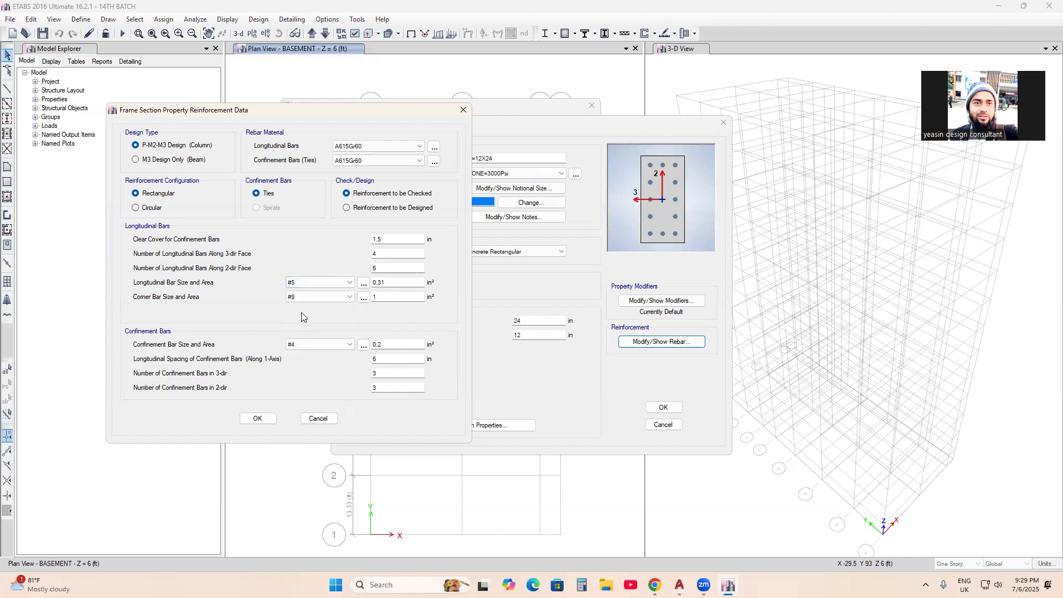
{"action": "left_click", "coordinate": [309, 298]}
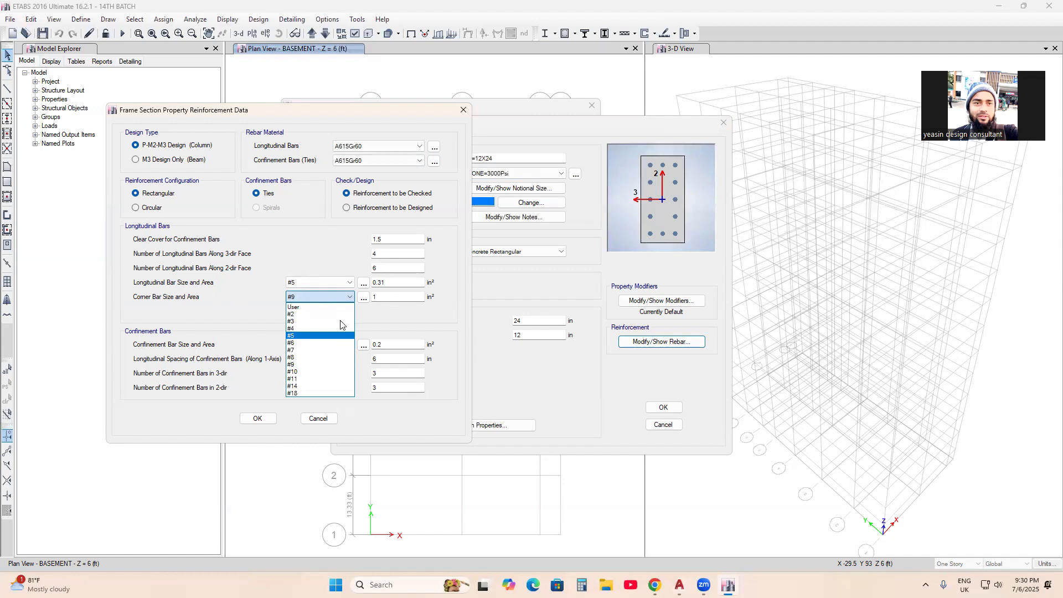
{"action": "left_click", "coordinate": [301, 343]}
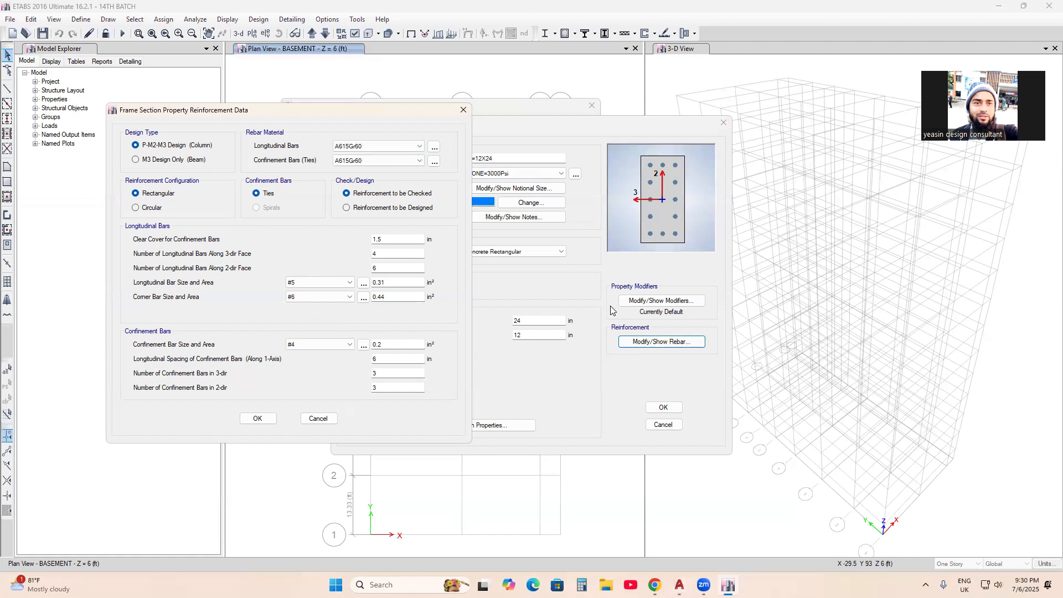
Set the confinement bar size to #3 and accept the reinforcement data.
{"action": "left_click", "coordinate": [315, 347]}
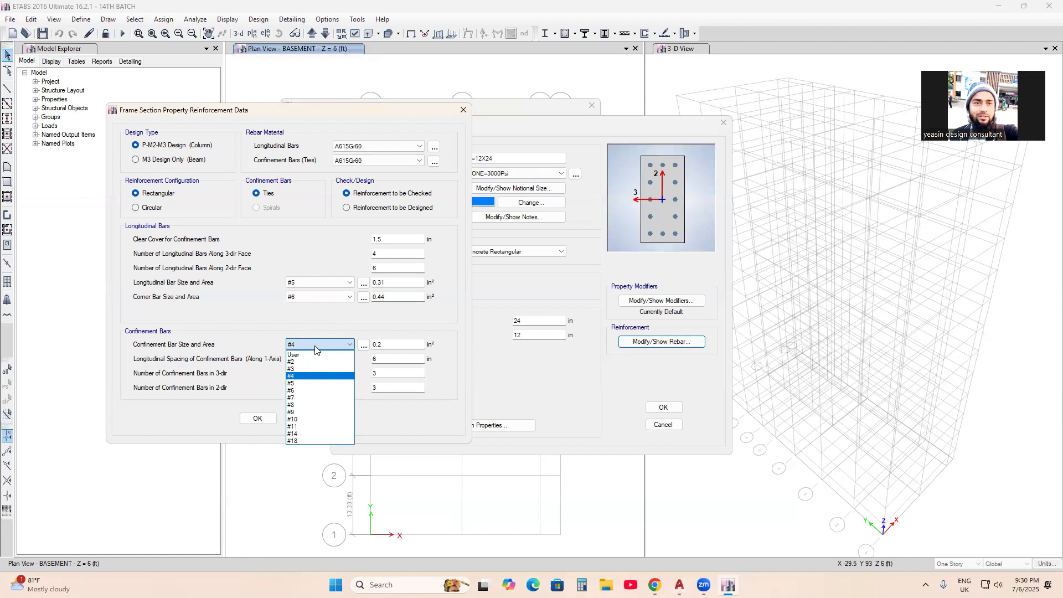
{"action": "left_click", "coordinate": [297, 368]}
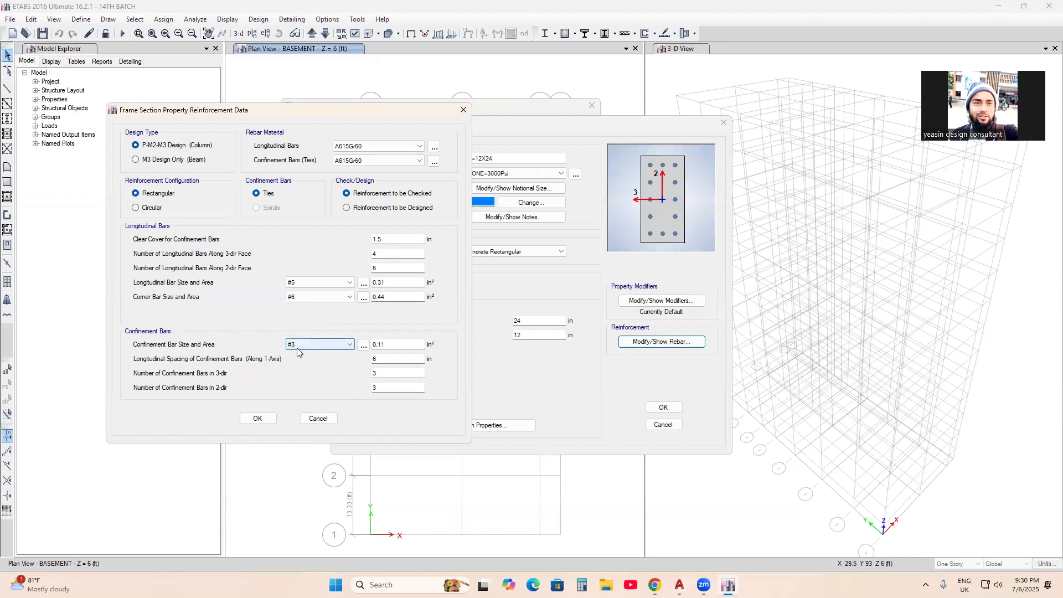
{"action": "left_click", "coordinate": [255, 419]}
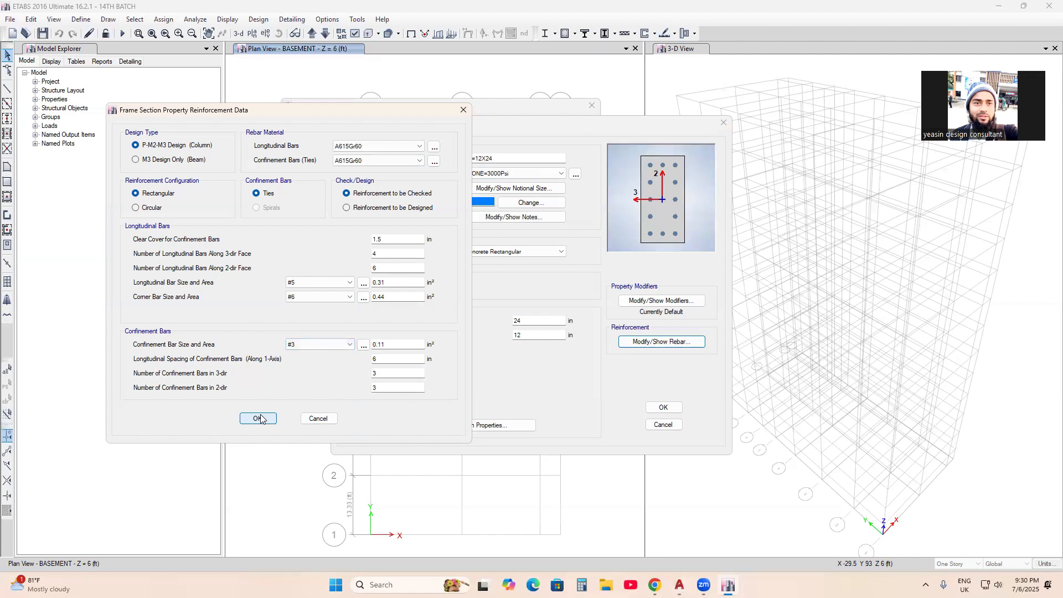
{"action": "left_click", "coordinate": [261, 420]}
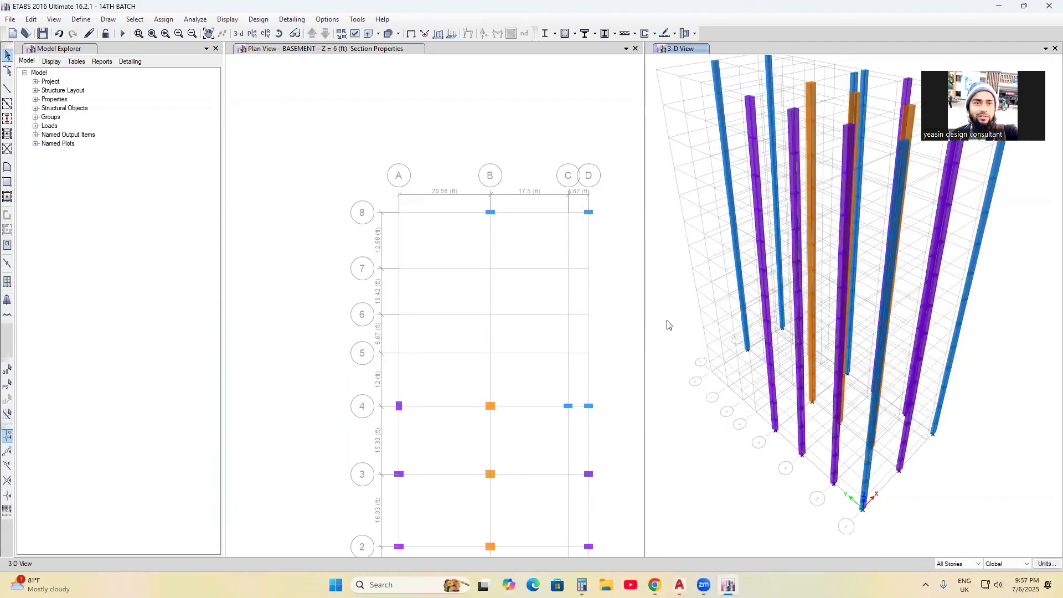
Rotate the 3-D view to inspect the placed columns, and switch to AutoCAD to check the column layout along the upper grid lines.
{"action": "left_click", "coordinate": [280, 34]}
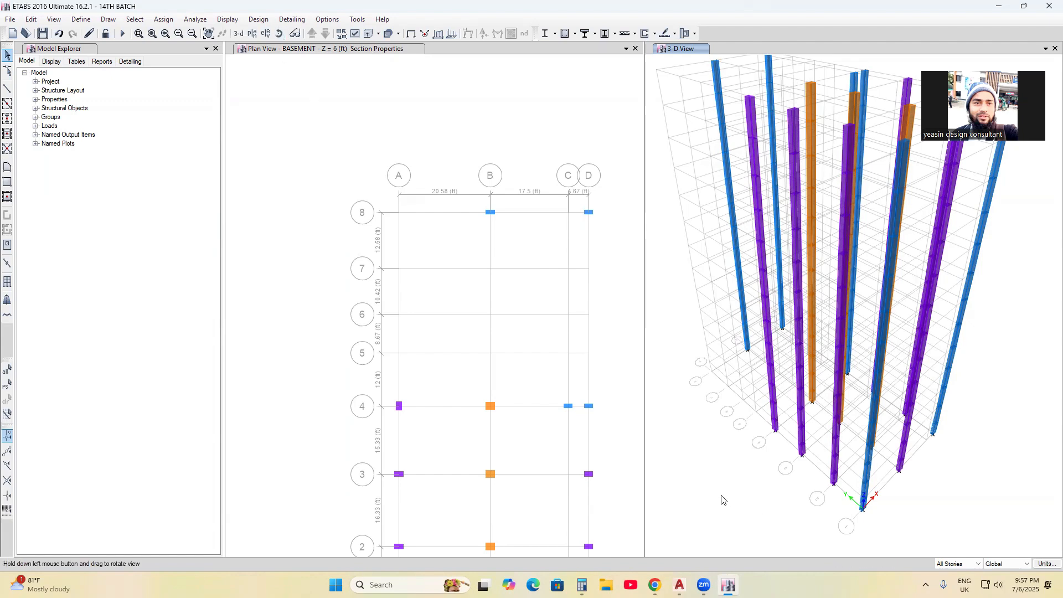
{"action": "left_click_drag", "start_coordinate": [723, 501], "coordinate": [745, 446]}
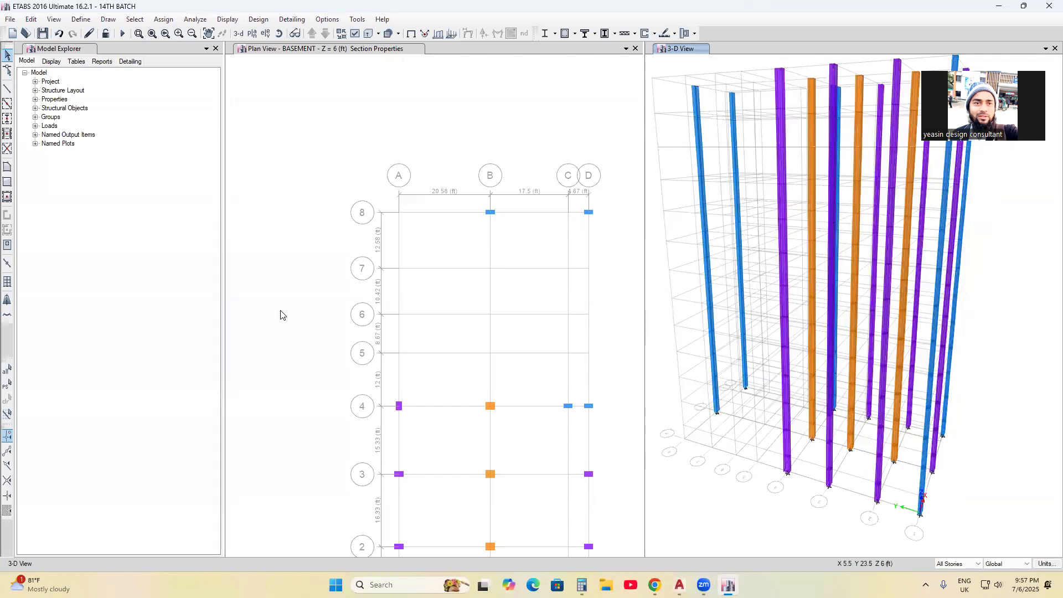
{"action": "left_click", "coordinate": [287, 246]}
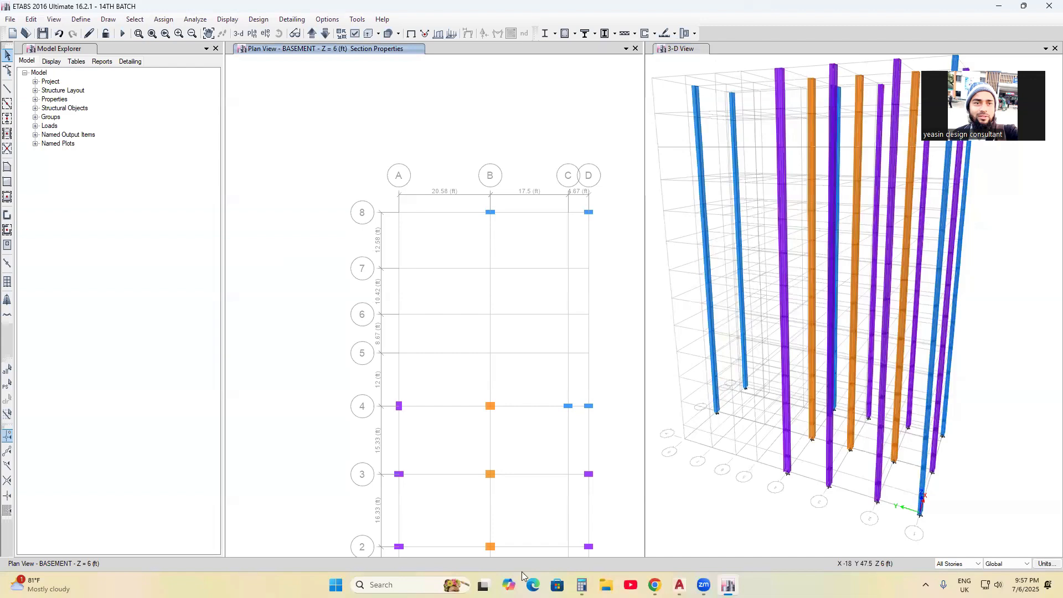
{"action": "key", "text": "alt+Tab"}
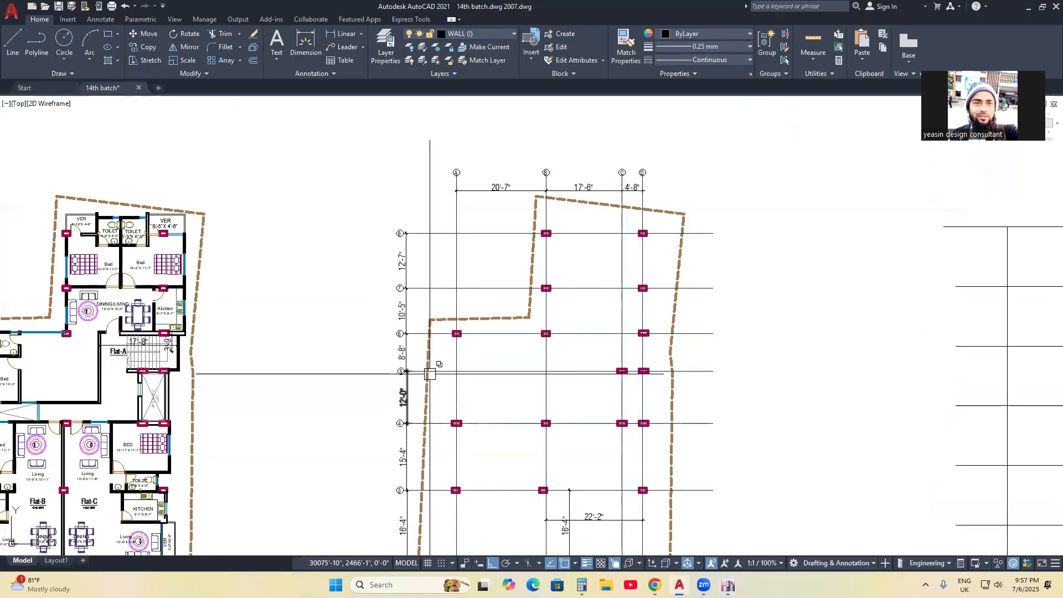
{"action": "middle_click_drag", "start_coordinate": [437, 382], "coordinate": [416, 391]}
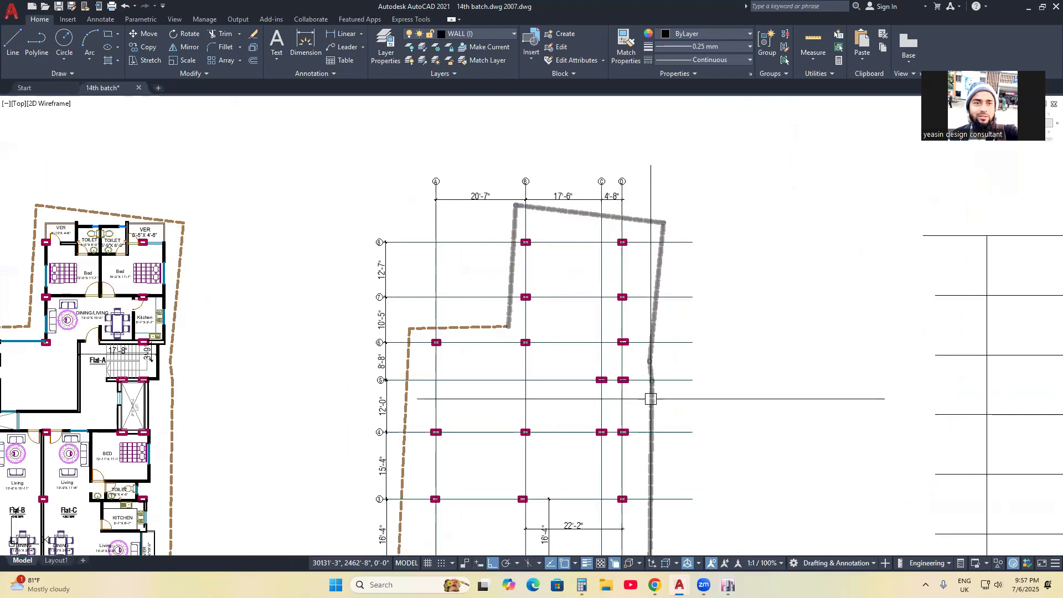
Switch back to ETABS and place C1=12X24 columns at grid points C5 and D5 using Quick Draw Columns.
{"action": "left_click", "coordinate": [728, 585]}
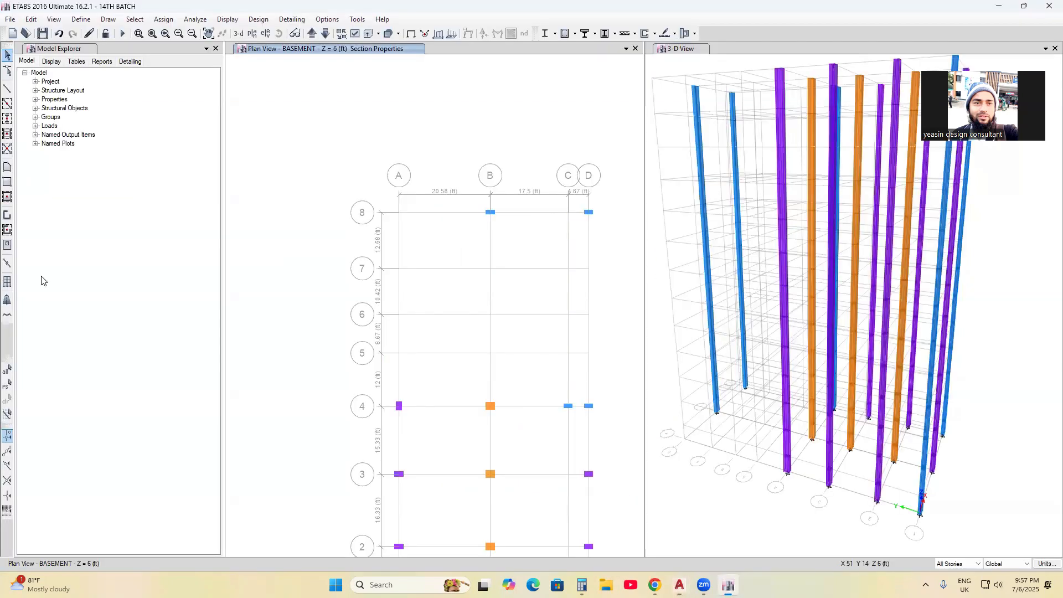
{"action": "left_click", "coordinate": [5, 120]}
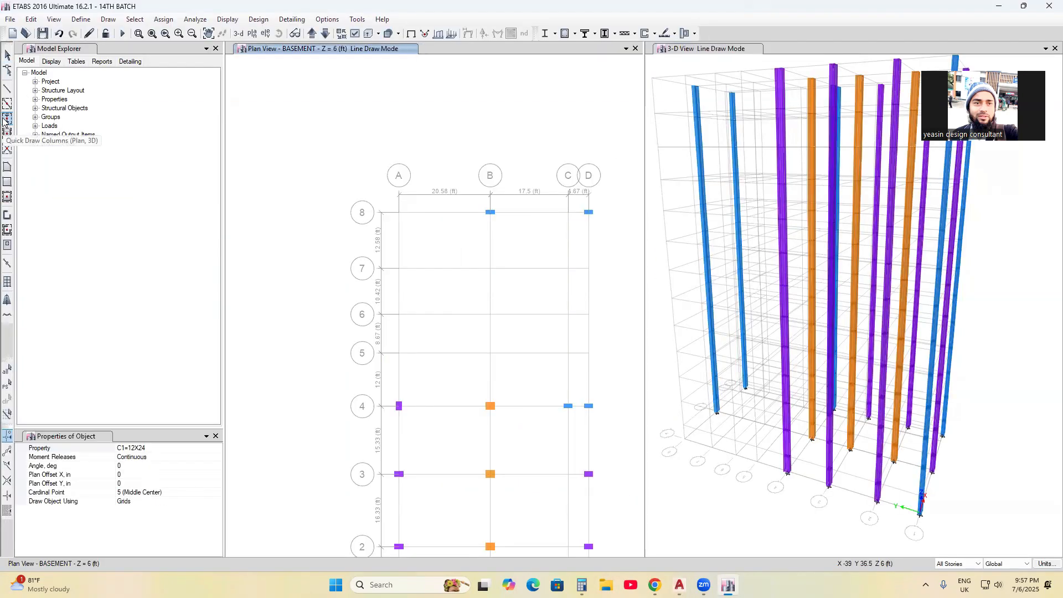
{"action": "left_click", "coordinate": [568, 353]}
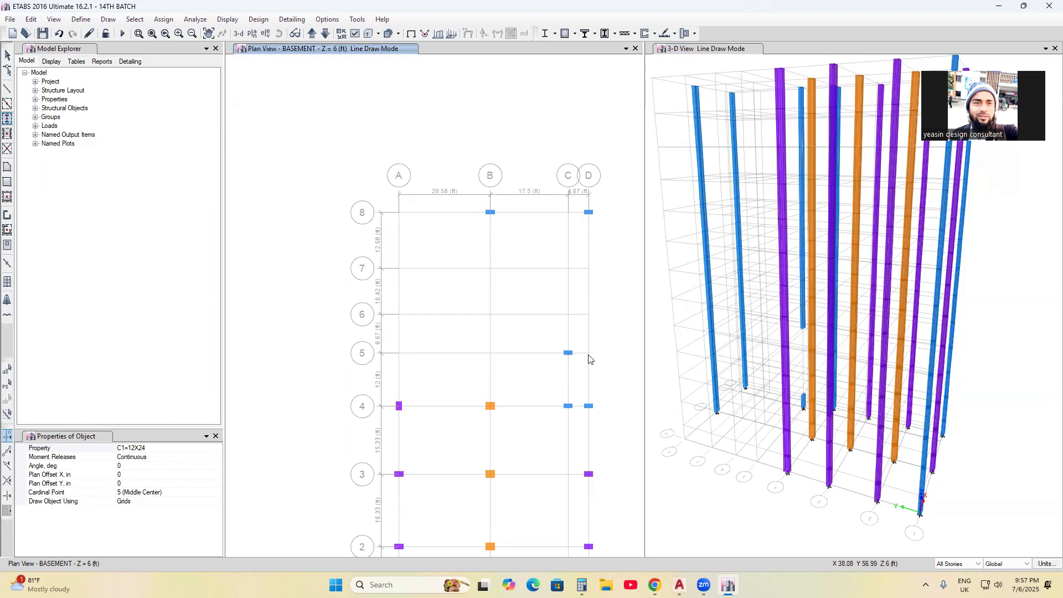
{"action": "left_click", "coordinate": [588, 354]}
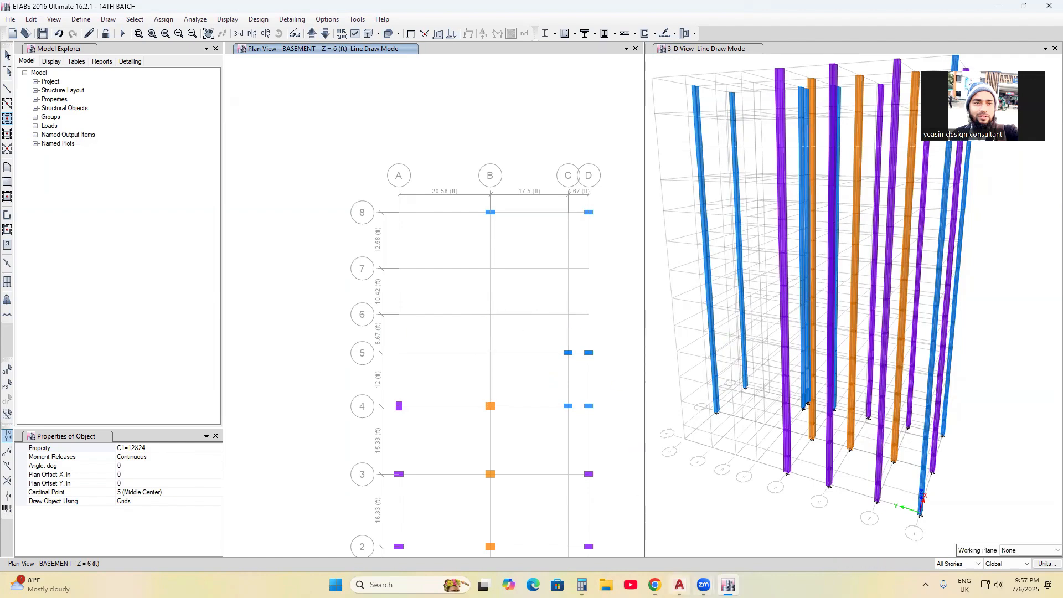
Check the grid 6 columns in the AutoCAD plan, return to ETABS and place a C1=12X24 column at grid point A6.
{"action": "left_click", "coordinate": [679, 585]}
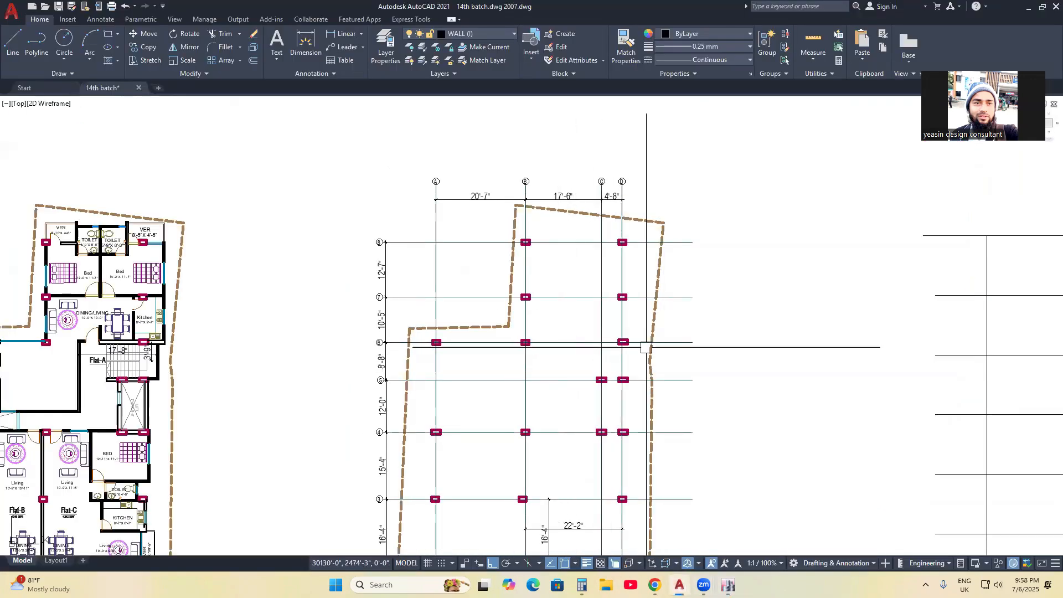
{"action": "left_click", "coordinate": [728, 585]}
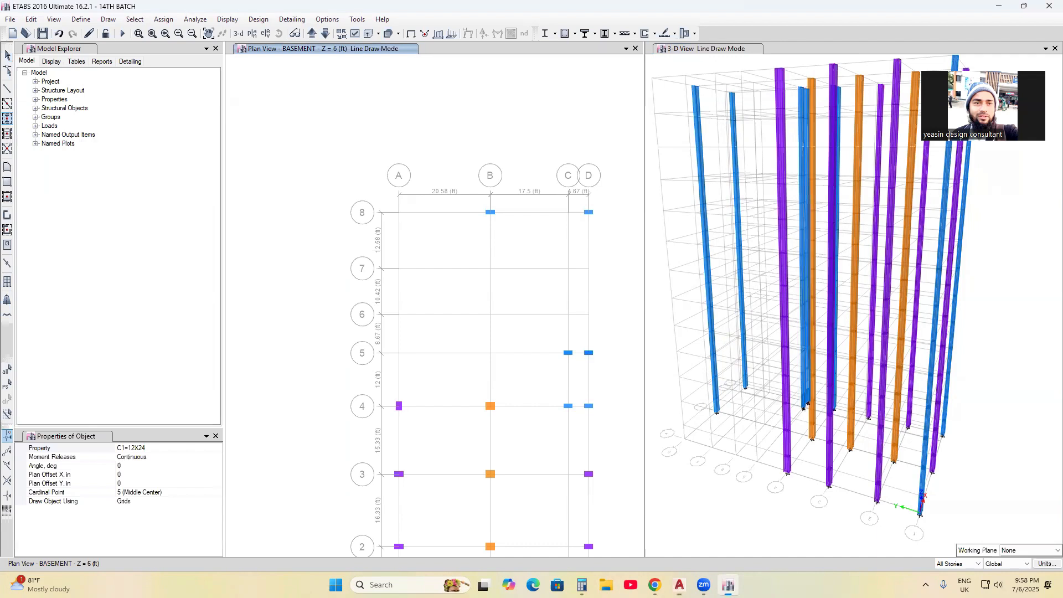
{"action": "left_click", "coordinate": [164, 450]}
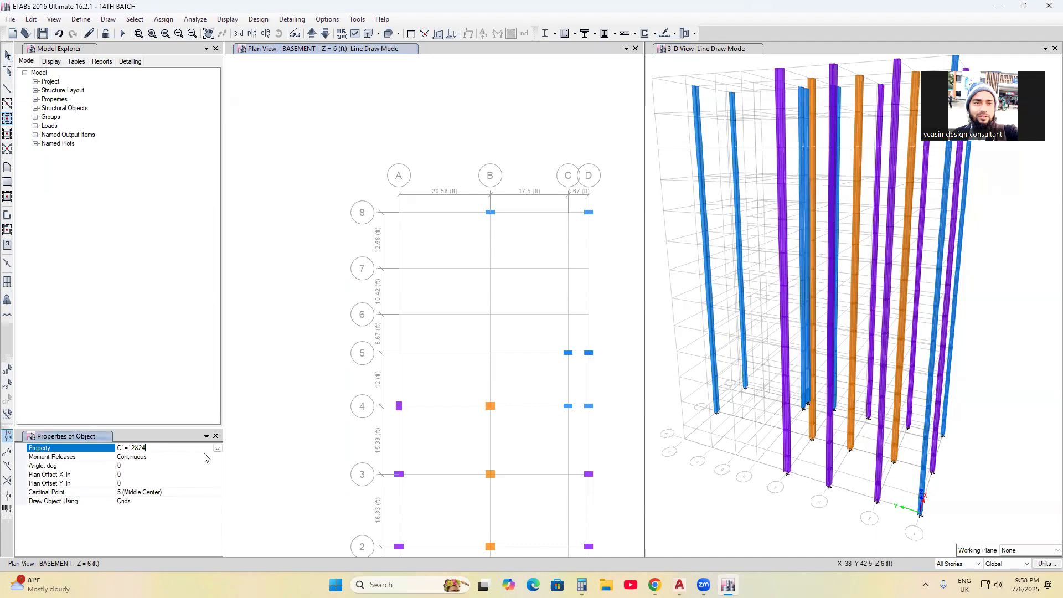
{"action": "left_click", "coordinate": [217, 448]}
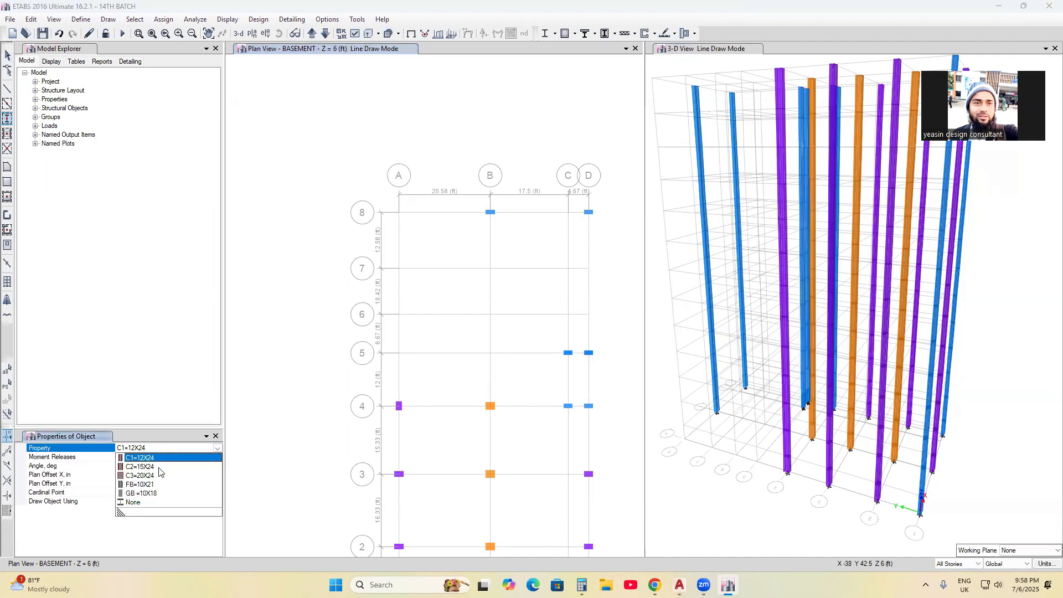
{"action": "left_click", "coordinate": [399, 315]}
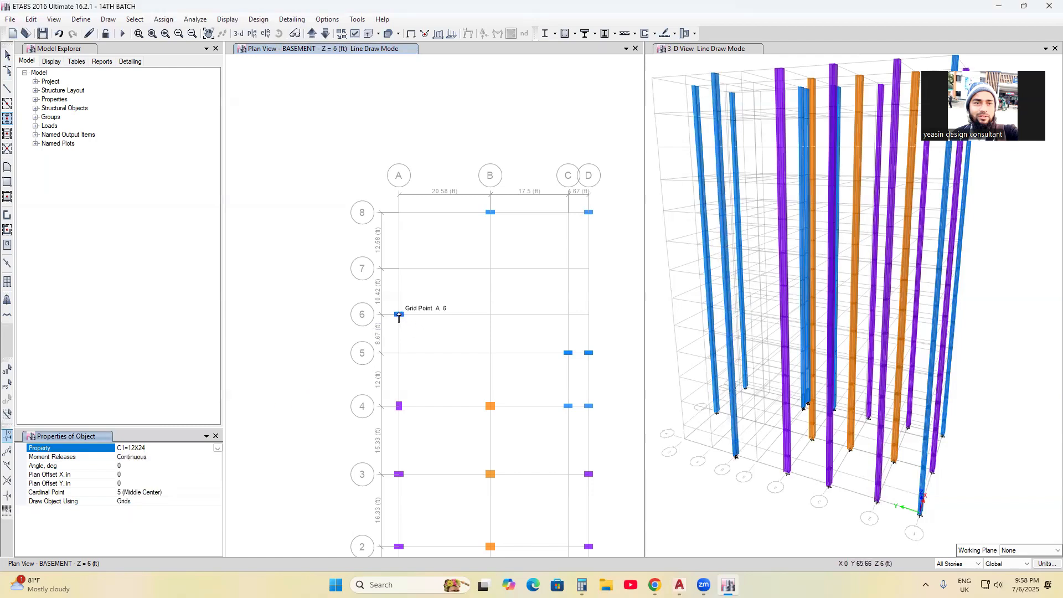
Change the column property to C3=20X24 and place a column at grid point B6.
{"action": "left_click", "coordinate": [218, 449]}
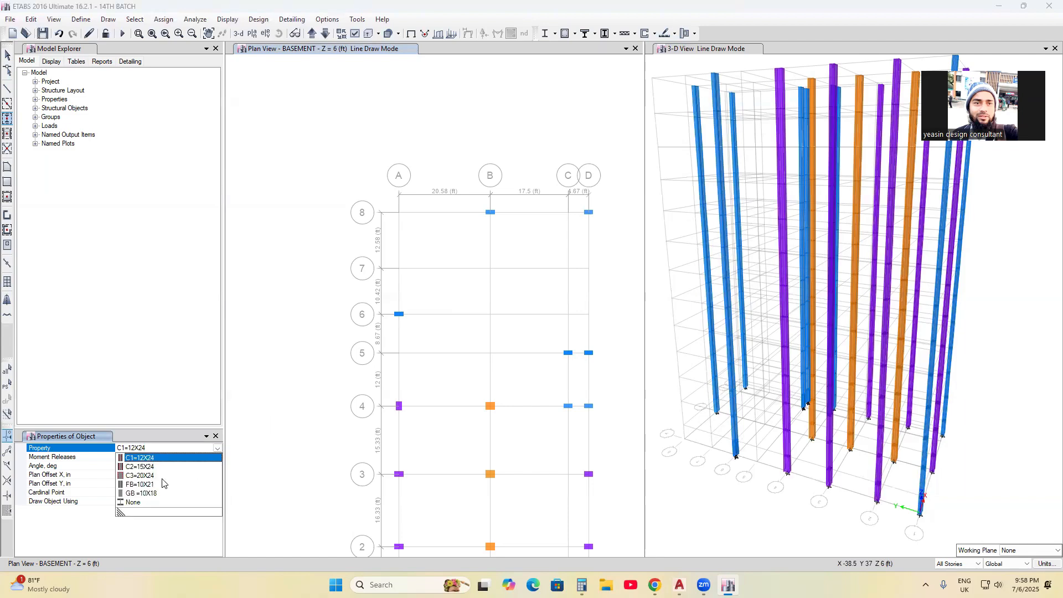
{"action": "left_click", "coordinate": [145, 476]}
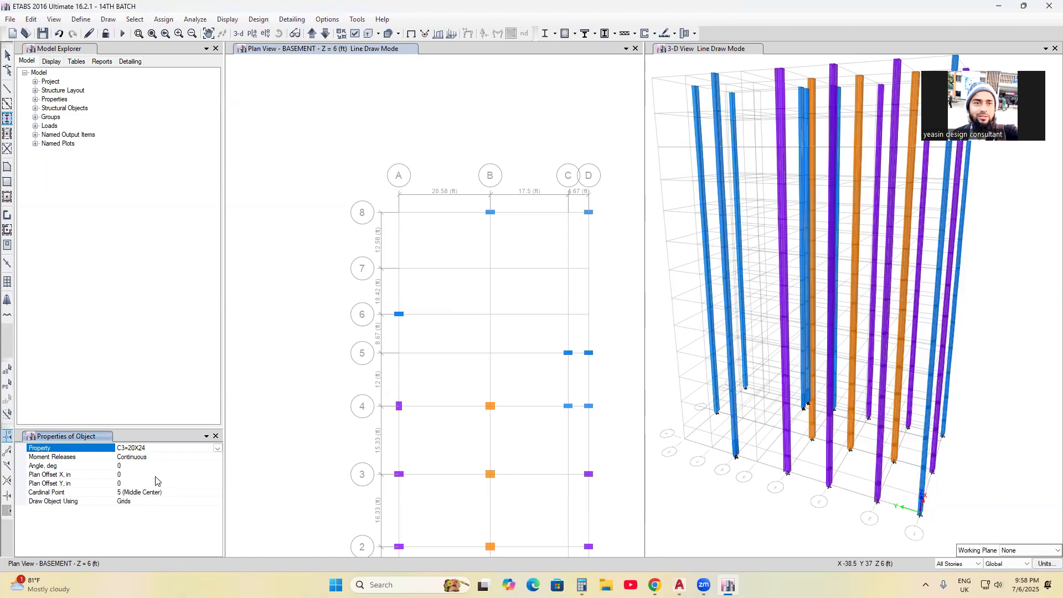
{"action": "left_click", "coordinate": [491, 317]}
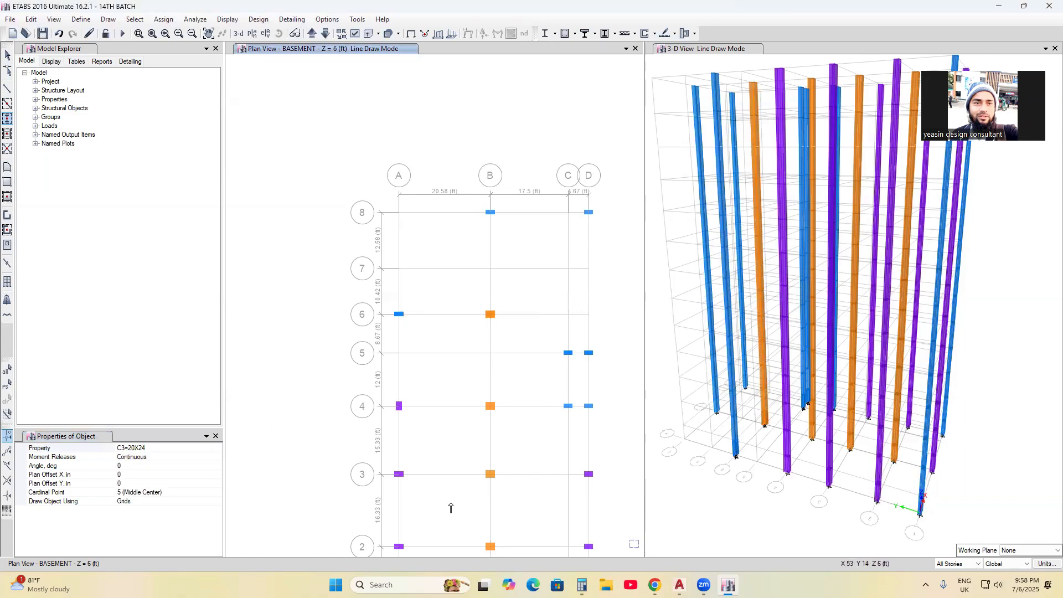
Consult the AutoCAD column layout, return to ETABS and place a C2=15X24 column at grid point D6.
{"action": "key", "text": "alt+Tab"}
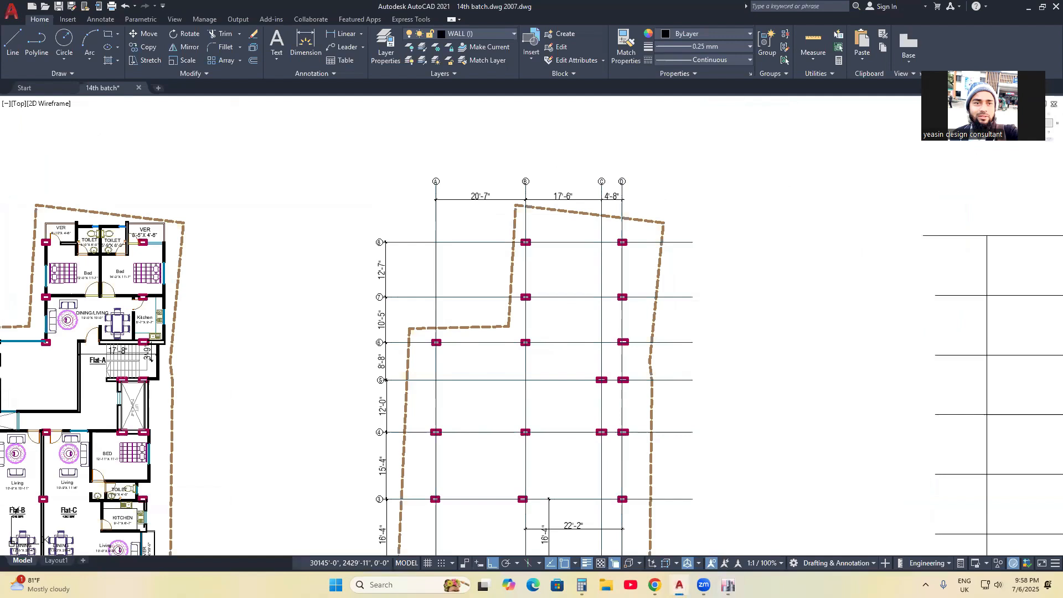
{"action": "key", "text": "alt+Tab"}
{"action": "left_click", "coordinate": [178, 449]}
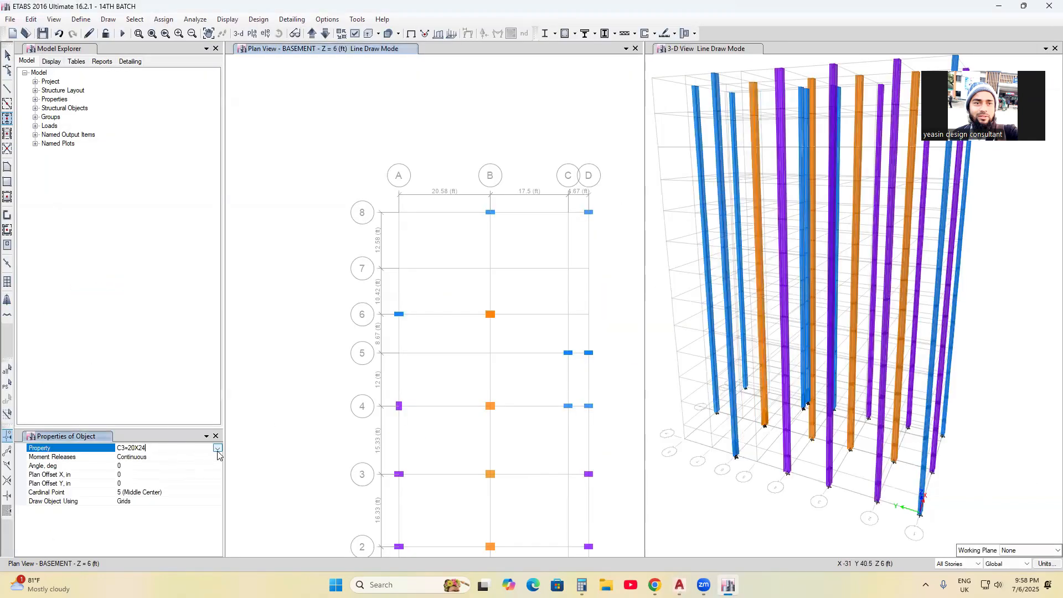
{"action": "left_click", "coordinate": [140, 467]}
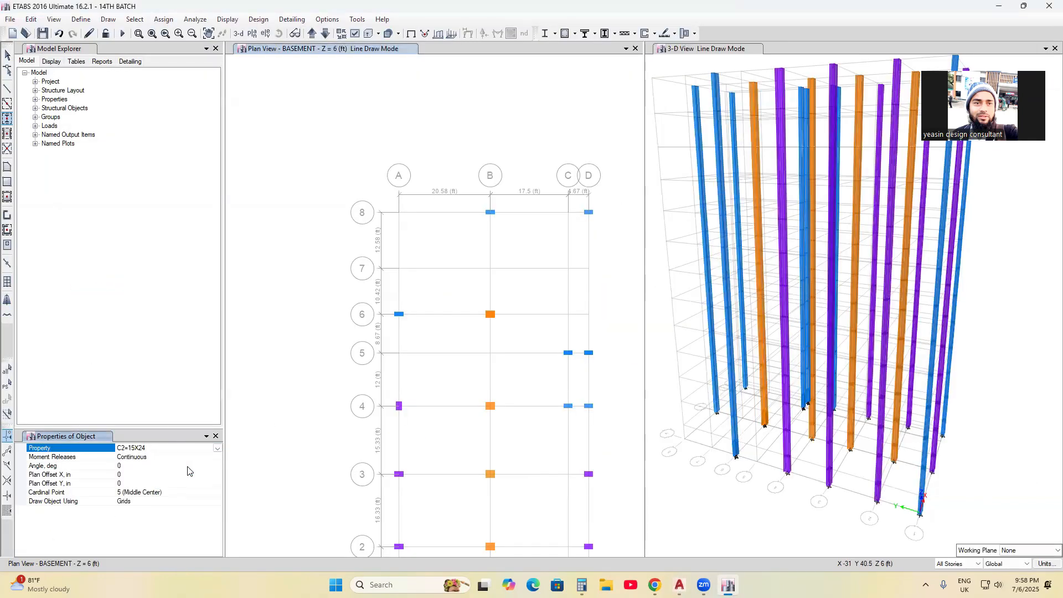
{"action": "left_click", "coordinate": [586, 316]}
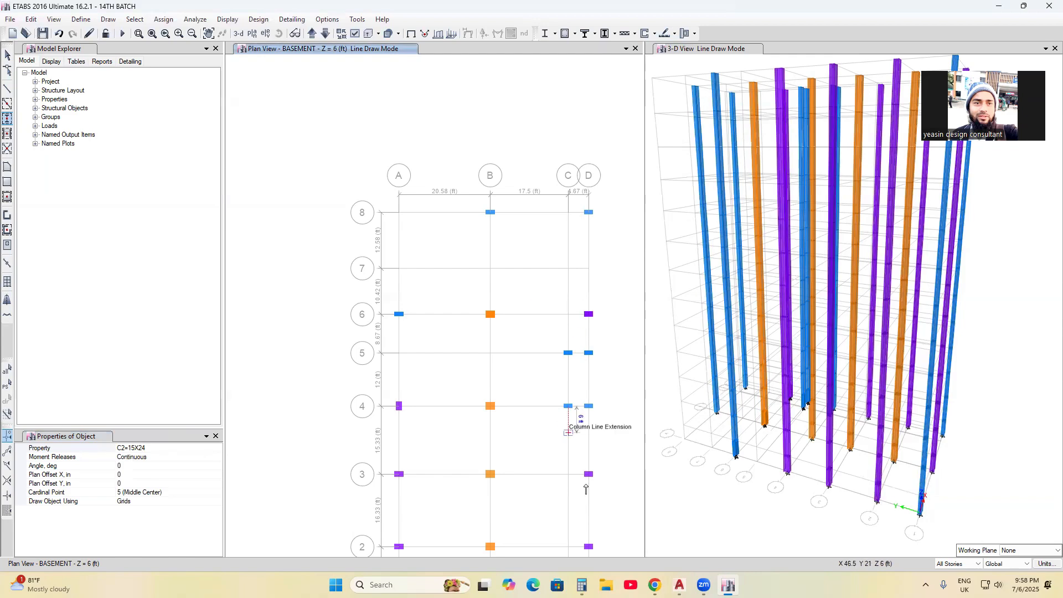
Check the grid 7 columns in AutoCAD, place C2=15X24 columns at B7 and D7 in ETABS, and end column drawing.
{"action": "key", "text": "alt+Tab"}
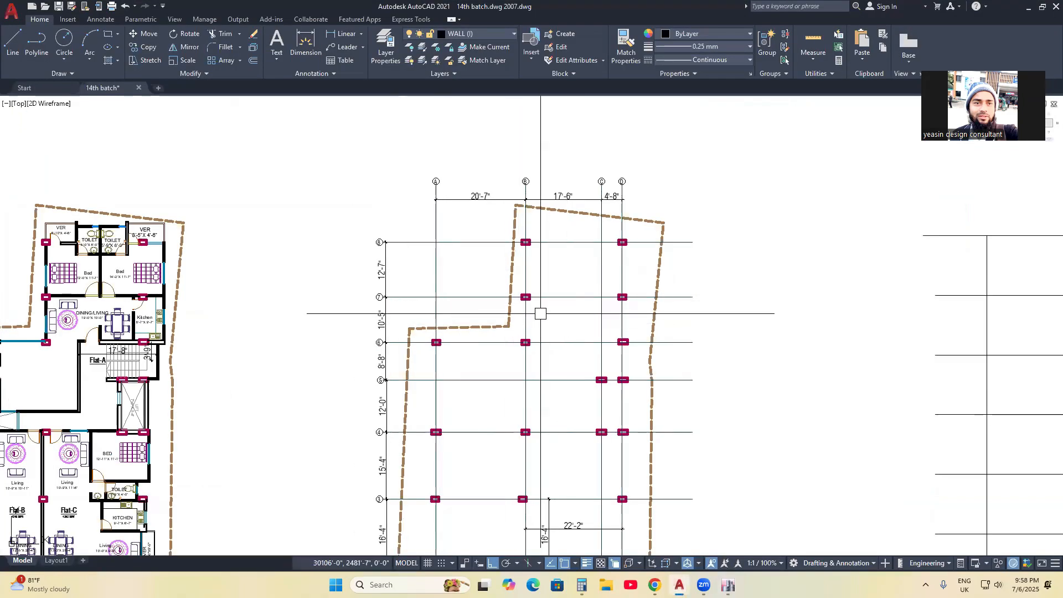
{"action": "left_click", "coordinate": [728, 585]}
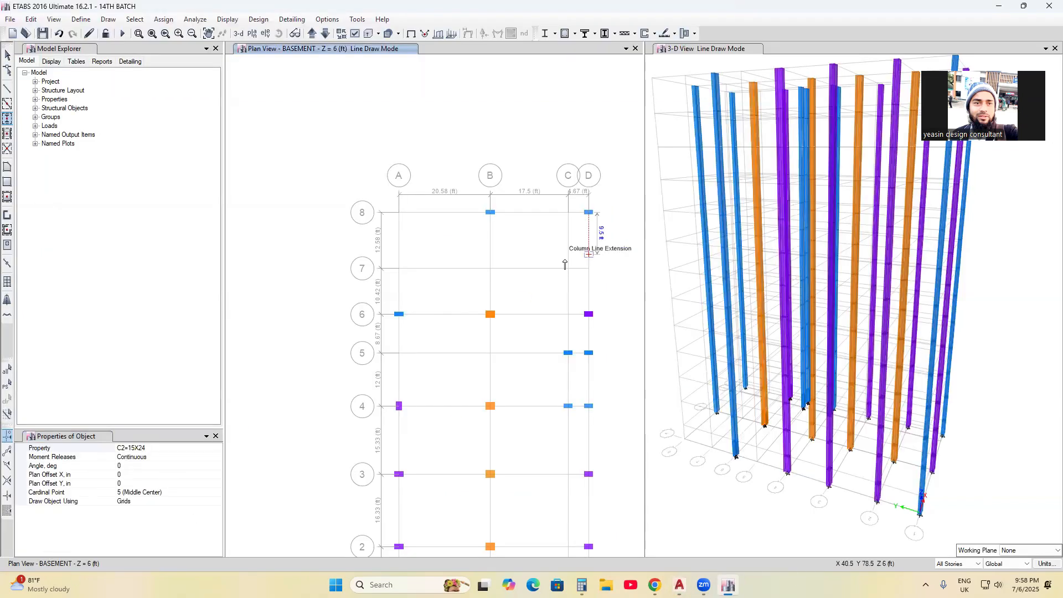
{"action": "left_click", "coordinate": [490, 269]}
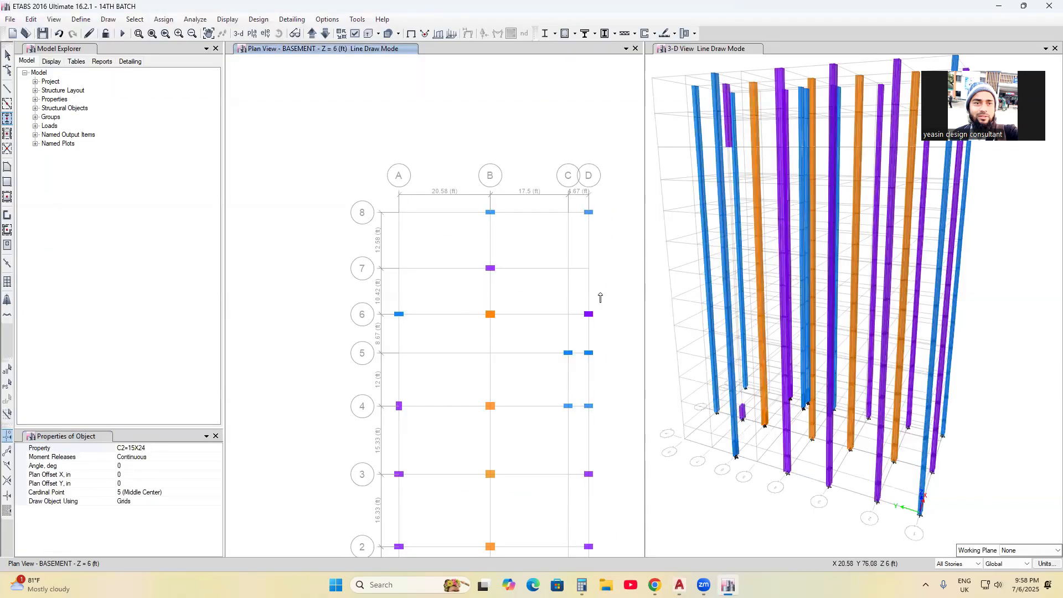
{"action": "left_click", "coordinate": [588, 269]}
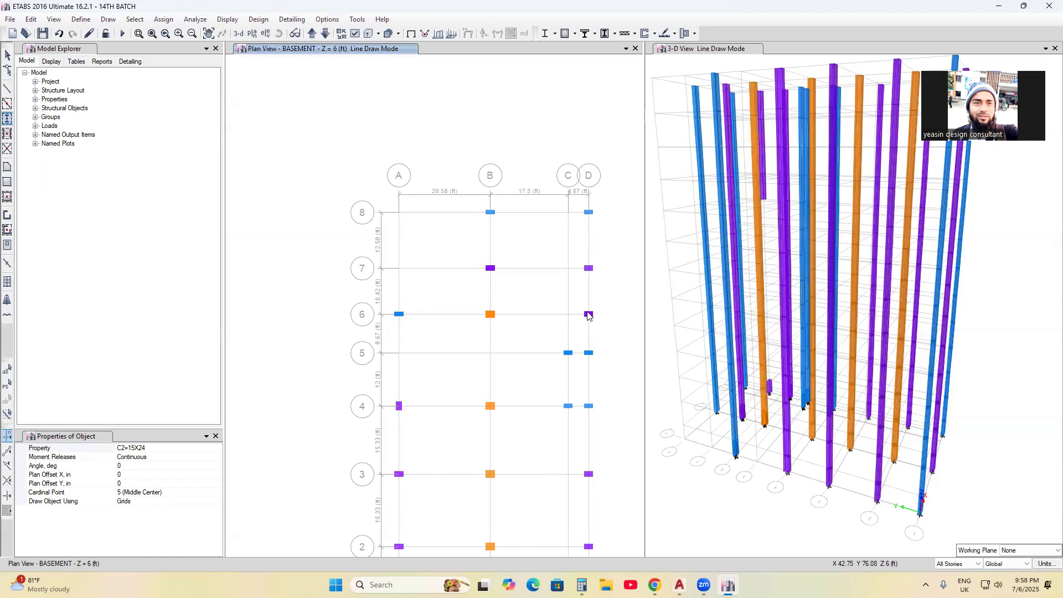
{"action": "scroll", "coordinate": [588, 352], "scroll_direction": "down", "scroll_amount": 4}
{"action": "key", "text": "Escape"}
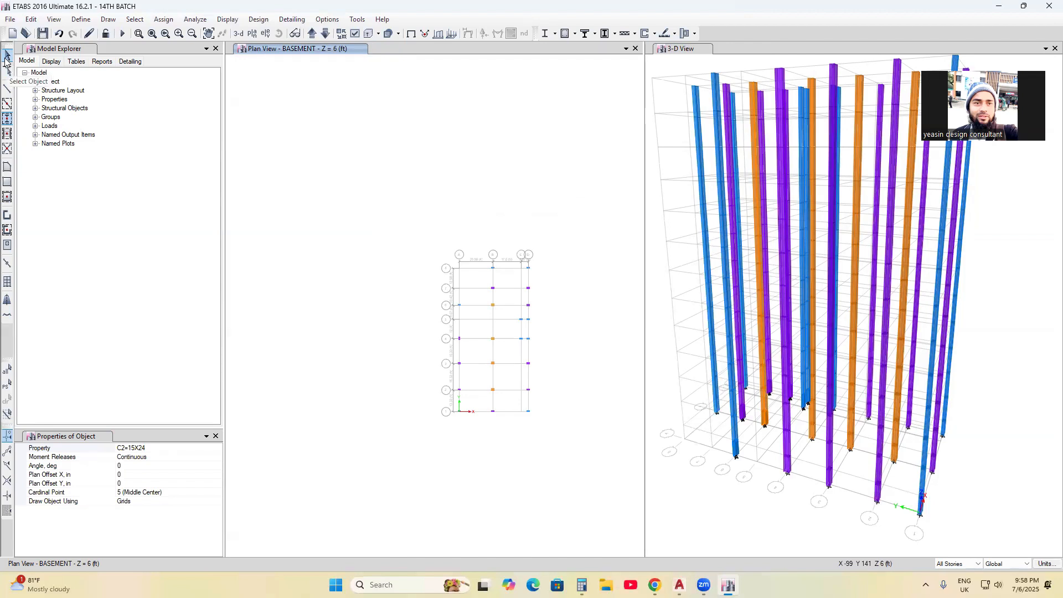
{"action": "left_click", "coordinate": [7, 55]}
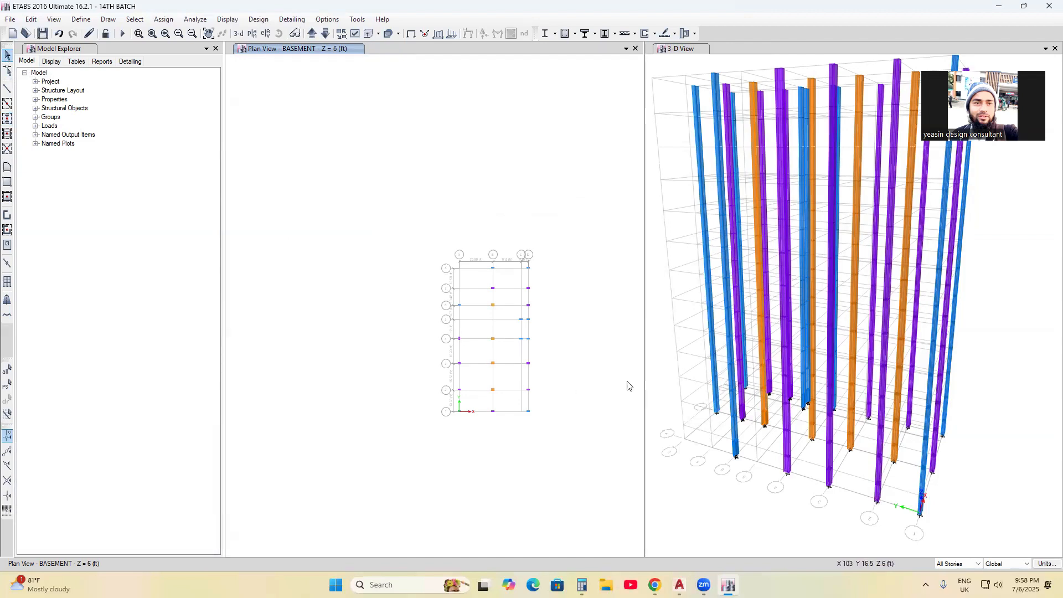
{"action": "middle_click_drag", "start_coordinate": [616, 369], "coordinate": [608, 353]}
{"action": "scroll", "coordinate": [494, 302], "scroll_direction": "up", "scroll_amount": 5}
{"action": "scroll", "coordinate": [515, 320], "scroll_direction": "down", "scroll_amount": 5}
{"action": "scroll", "coordinate": [515, 324], "scroll_direction": "up", "scroll_amount": 5}
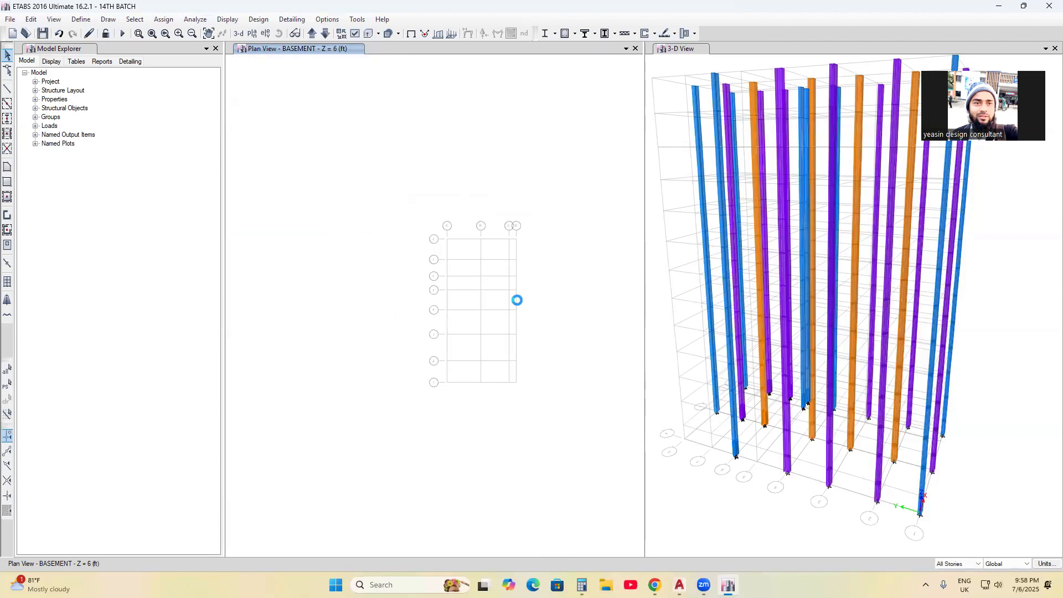